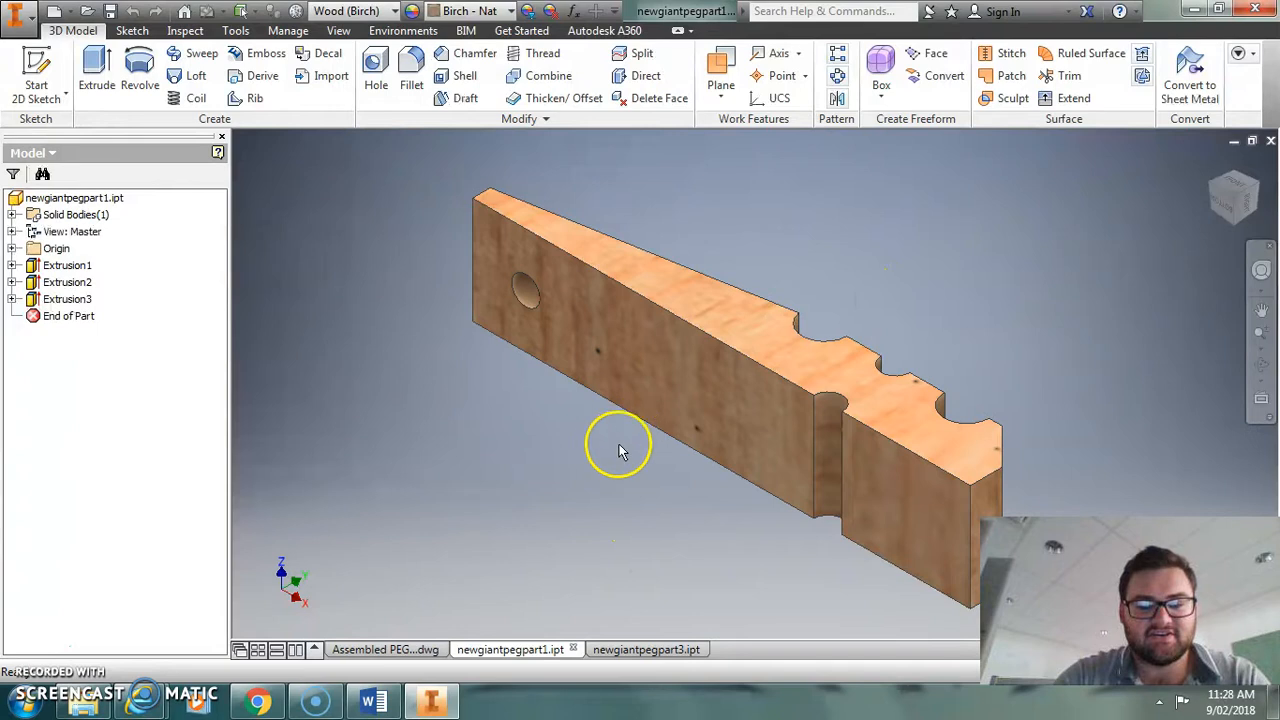
- Look over the open part files newgiantpegpart1.ipt and newgiantpegpart3.ipt
{"action": "left_click", "coordinate": [648, 651]}
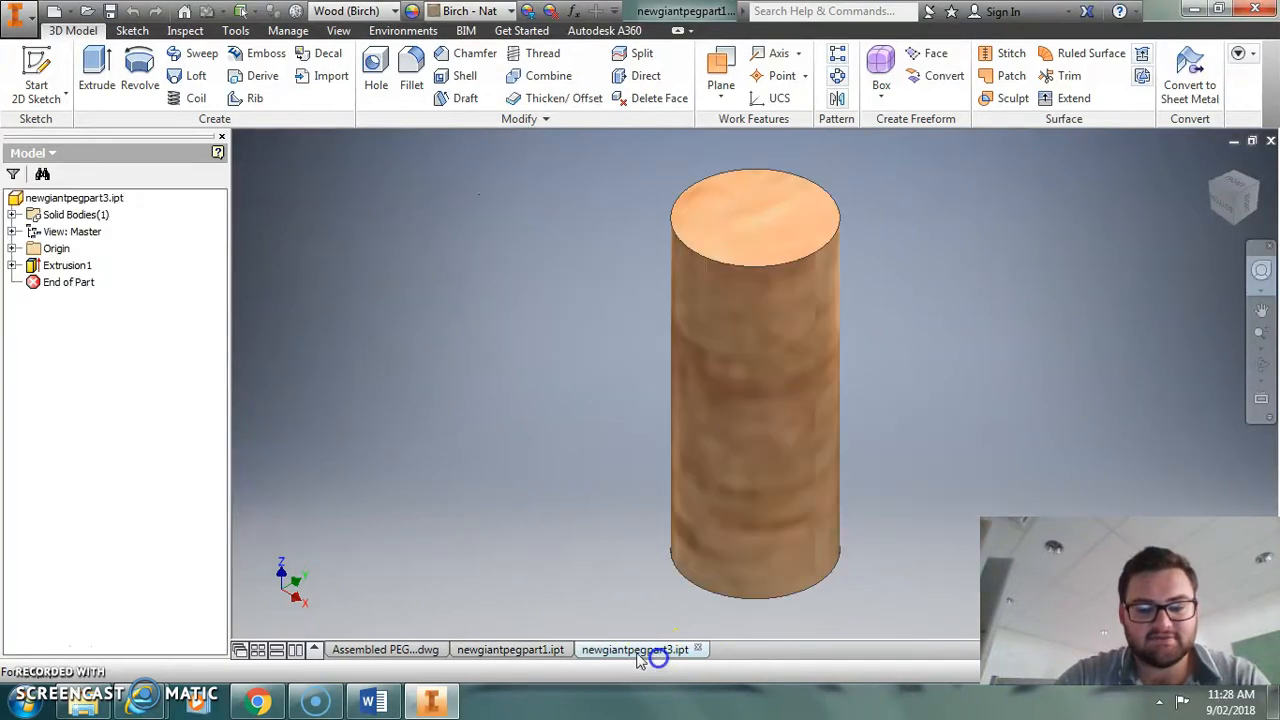
{"action": "left_click", "coordinate": [548, 655]}
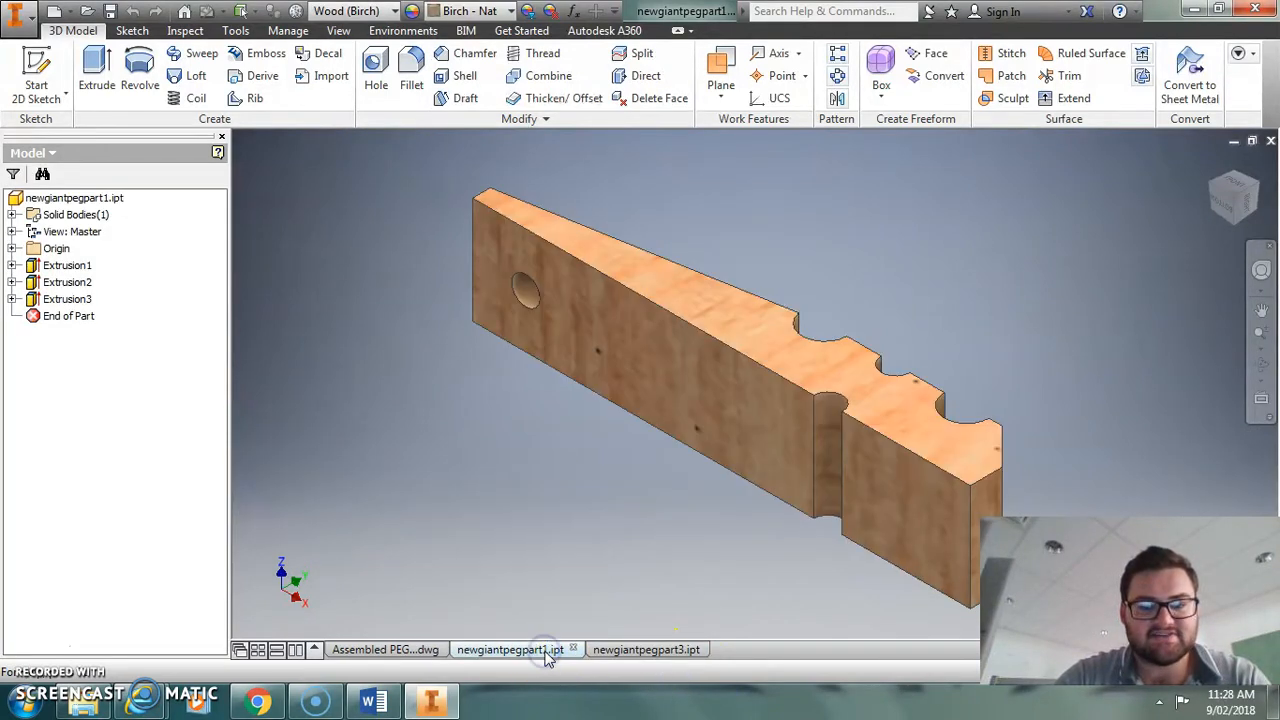
{"action": "left_click", "coordinate": [744, 334]}
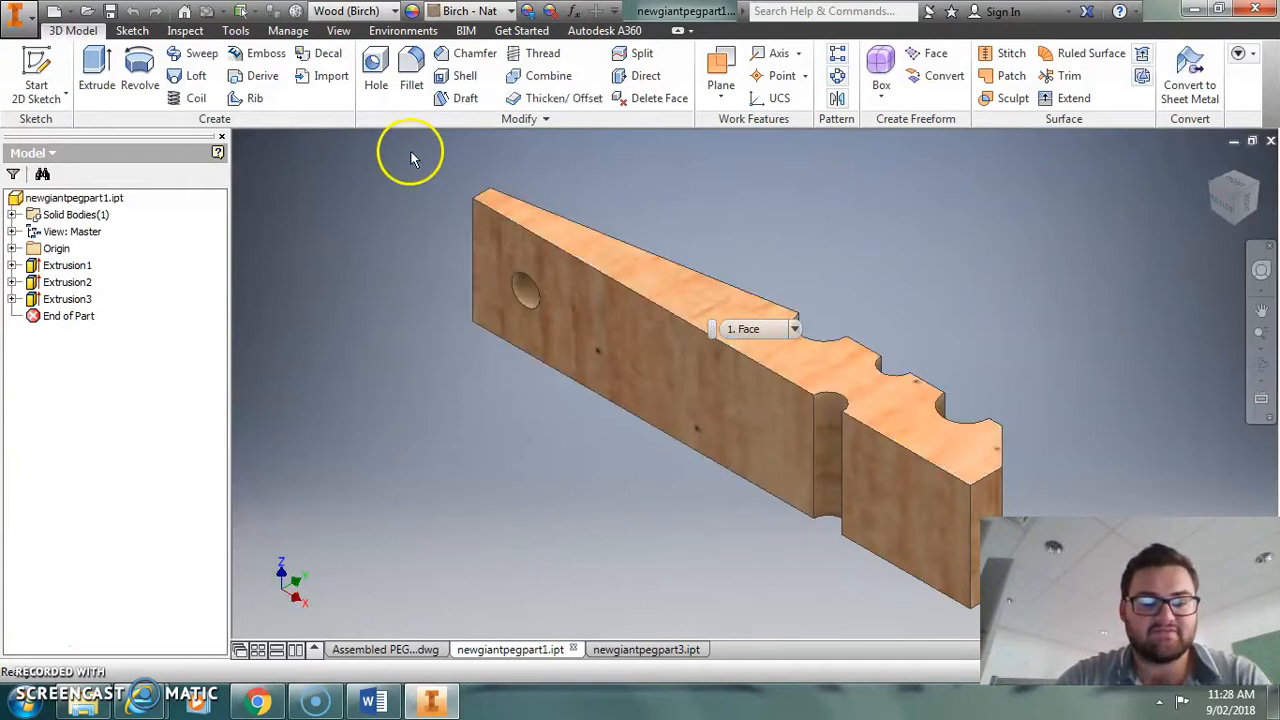
{"action": "left_click", "coordinate": [627, 655]}
{"action": "left_click", "coordinate": [523, 651]}
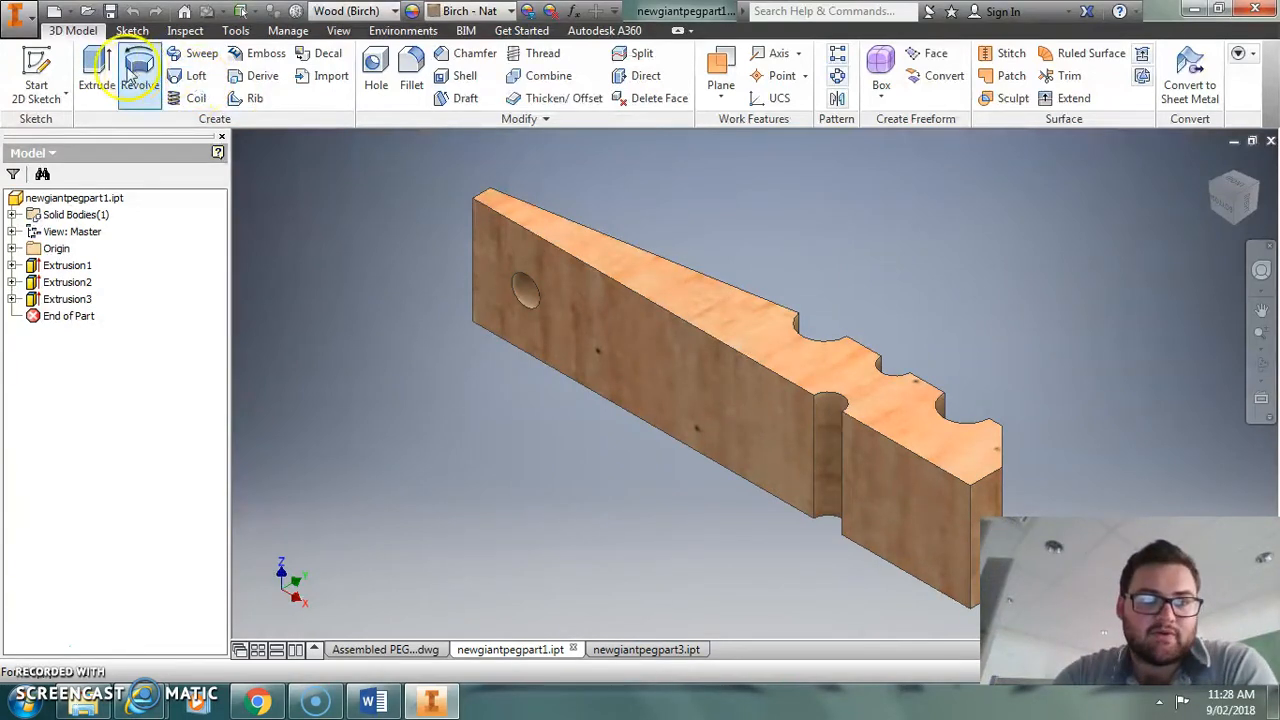
- Create a new assembly and place two copies of newgiantpegpart1.ipt in it, side by side
{"action": "left_click", "coordinate": [72, 12]}
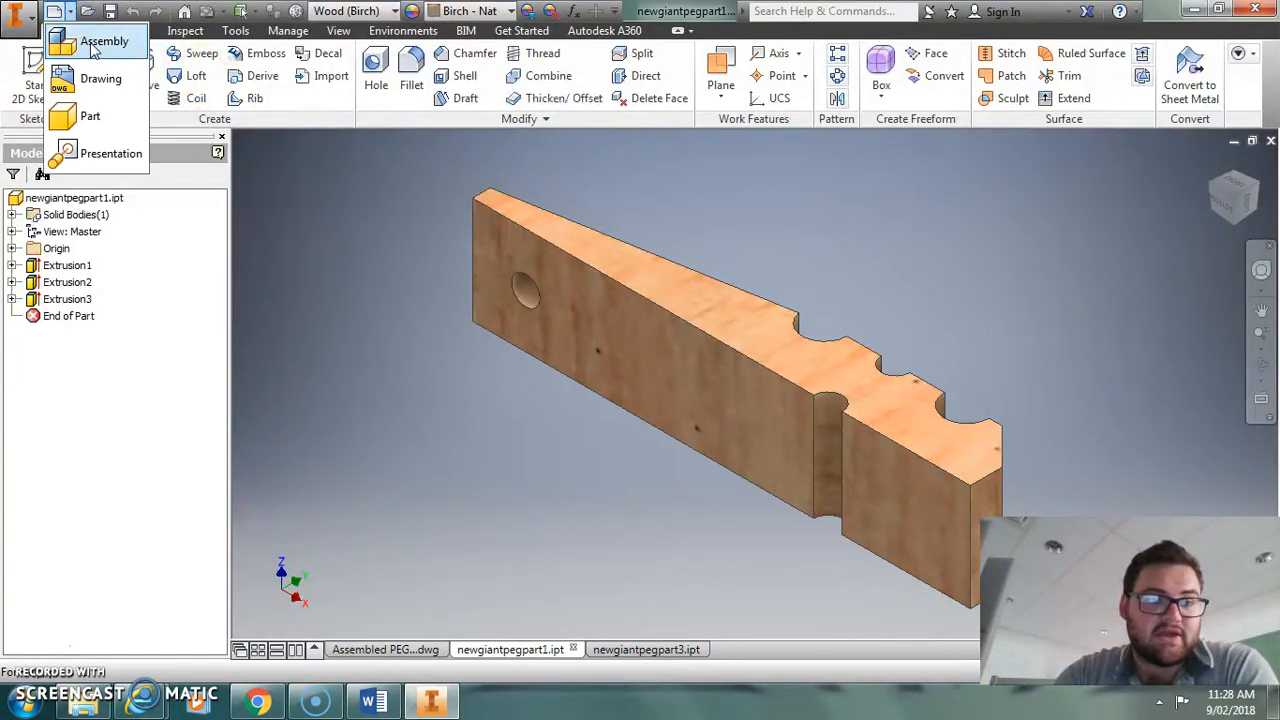
{"action": "left_click", "coordinate": [95, 45]}
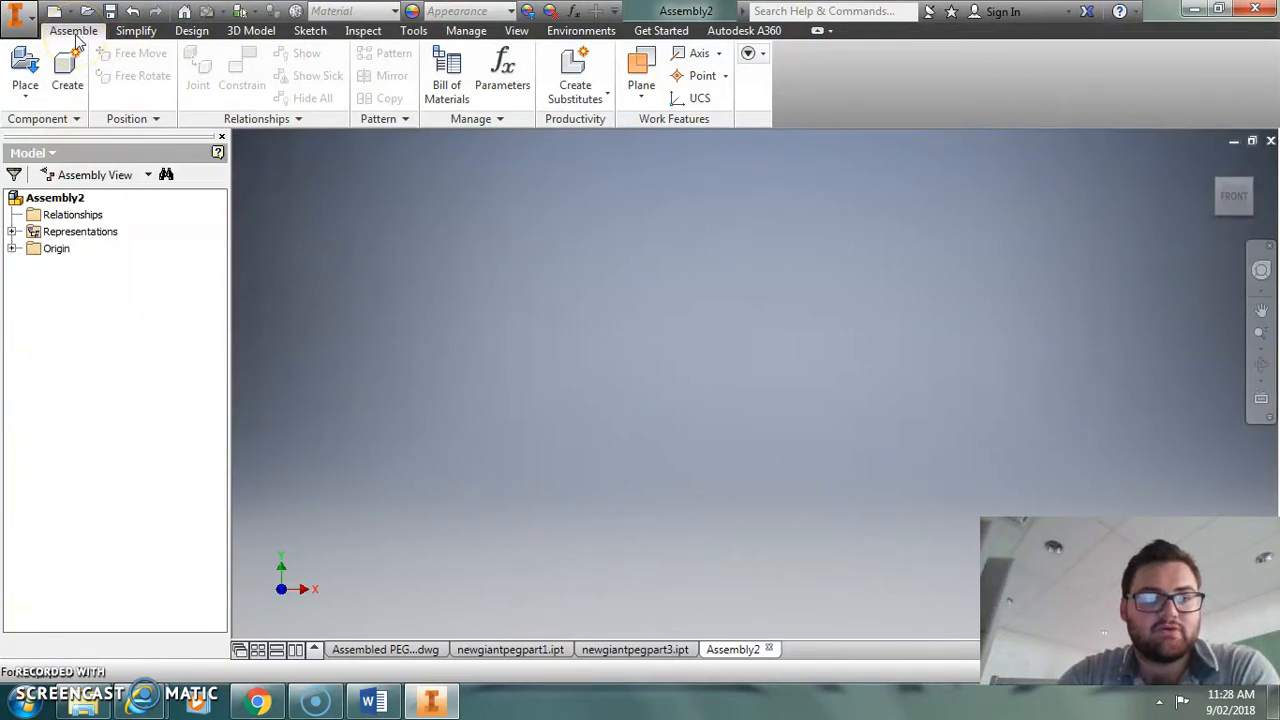
{"action": "left_click", "coordinate": [26, 62]}
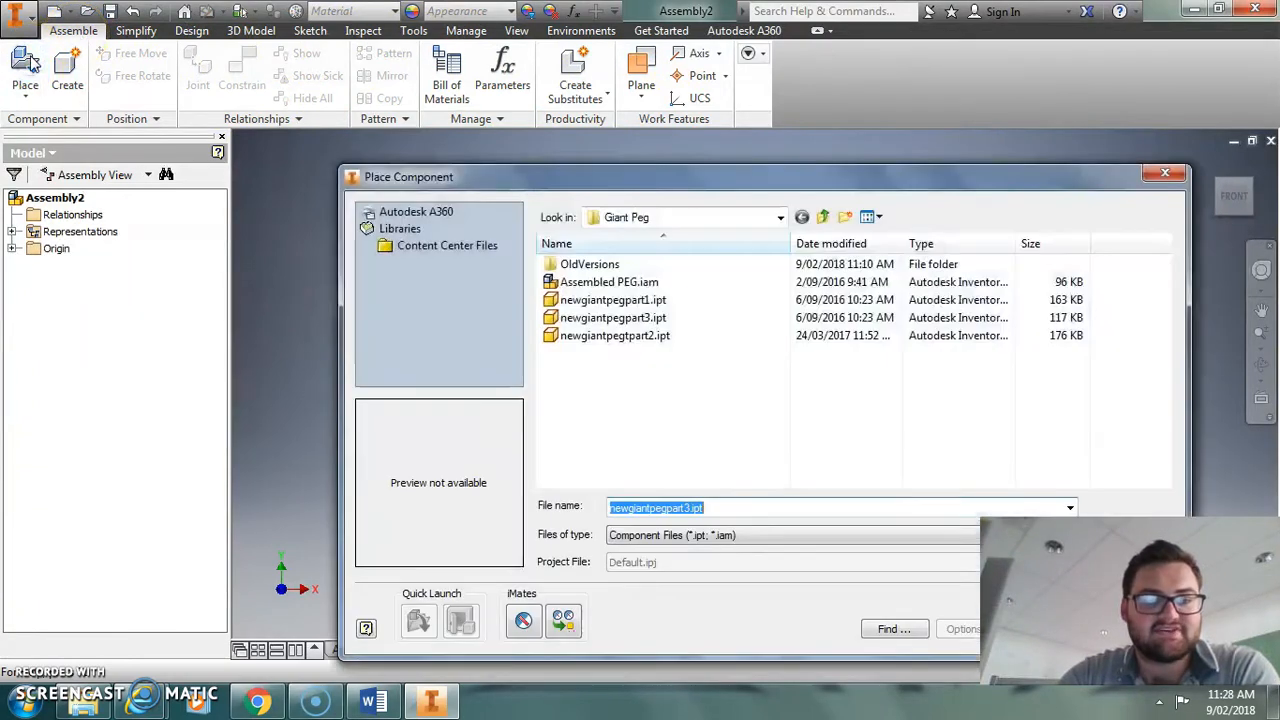
{"action": "left_click", "coordinate": [612, 300]}
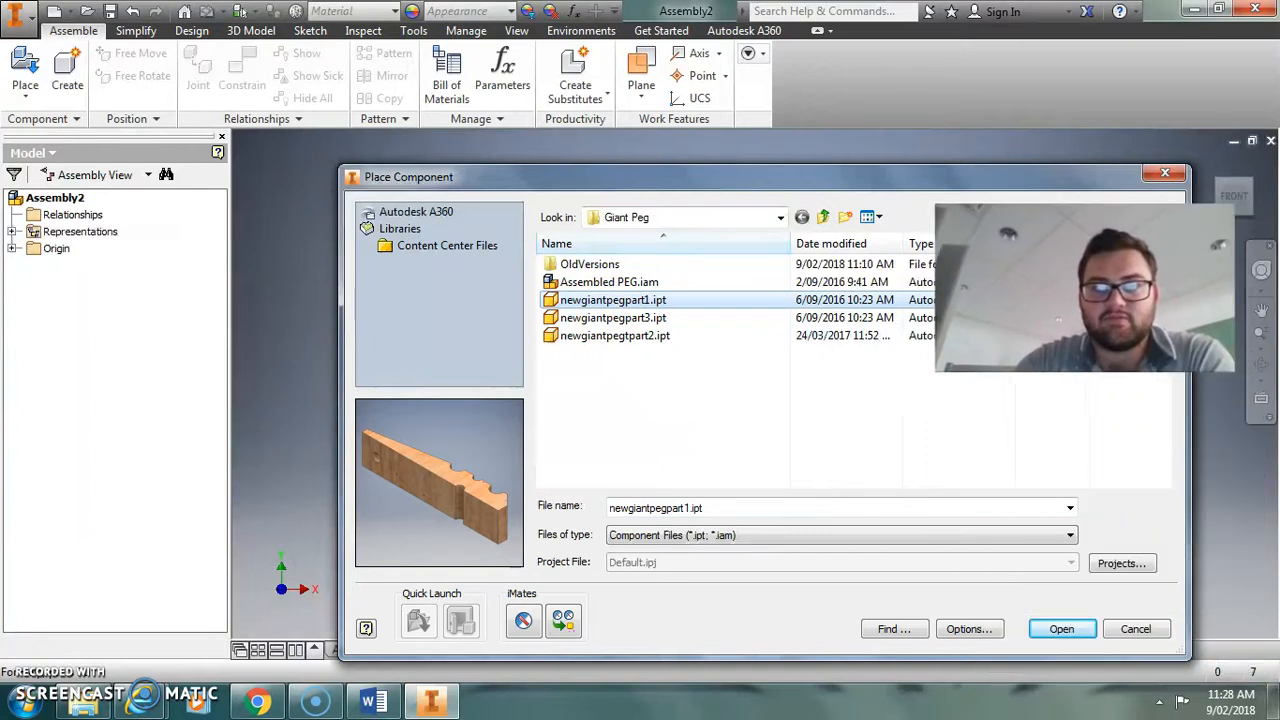
{"action": "left_click", "coordinate": [1062, 630]}
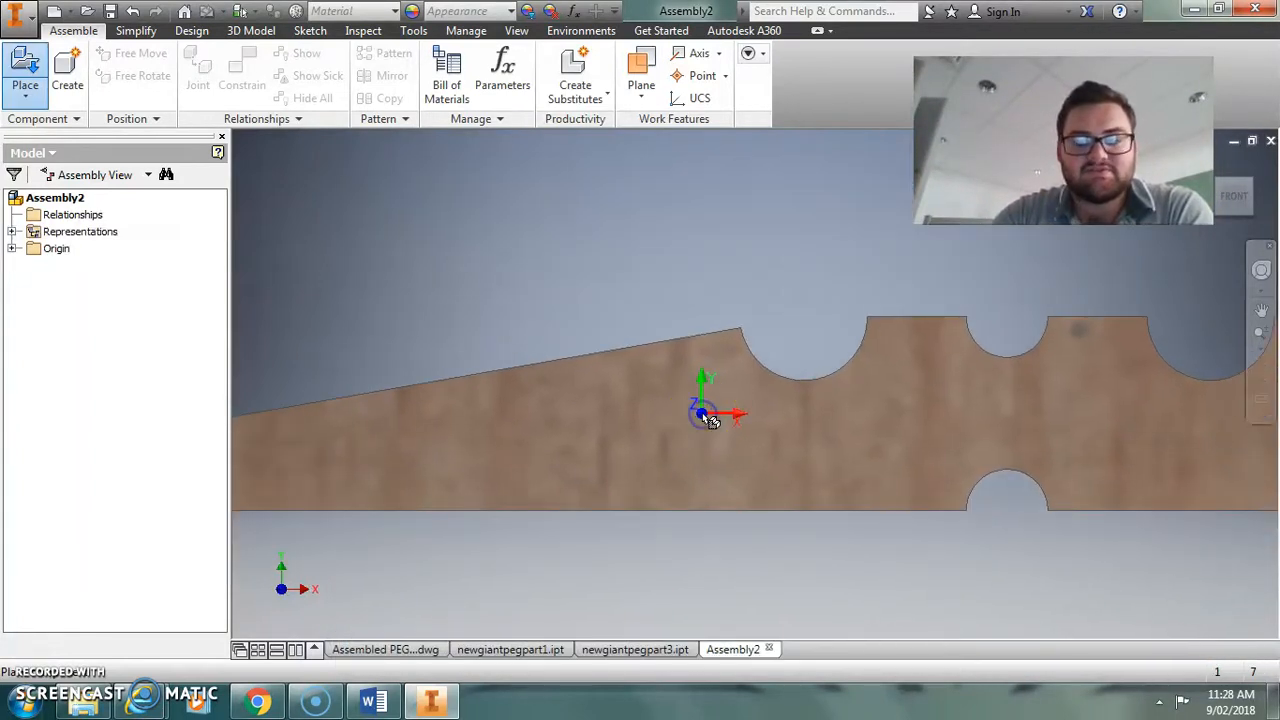
{"action": "left_click", "coordinate": [710, 421]}
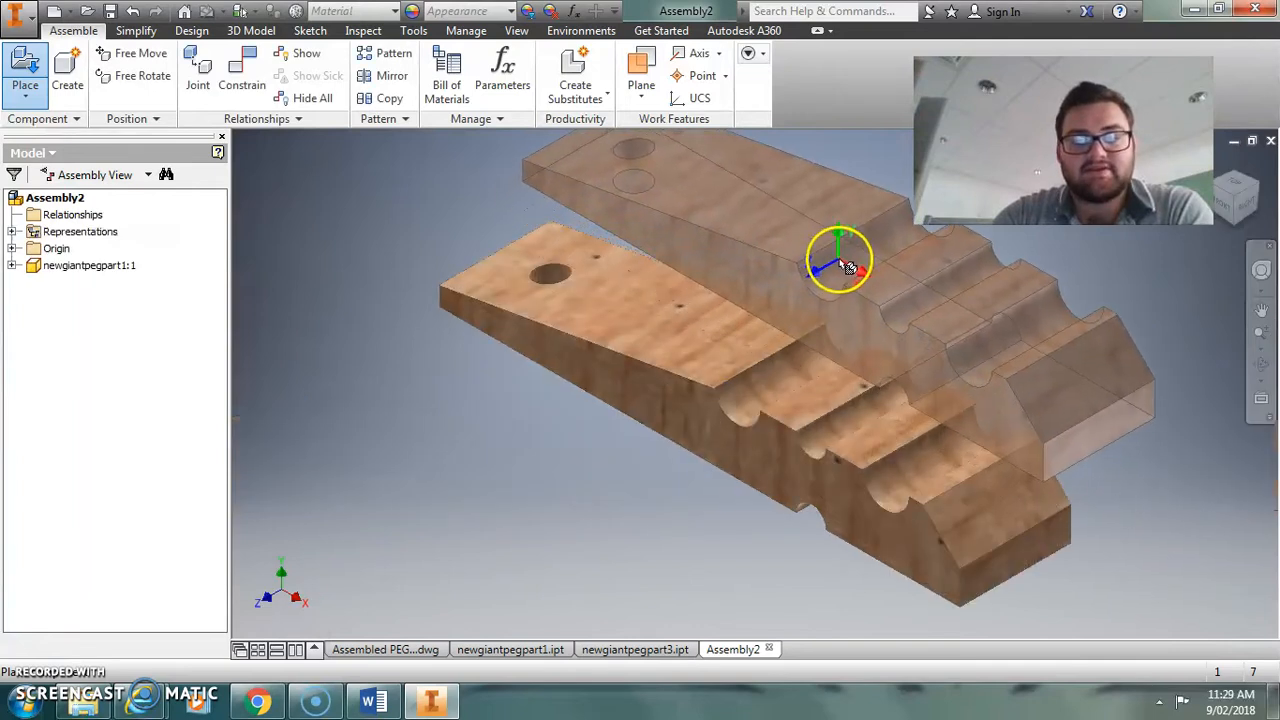
{"action": "left_click", "coordinate": [903, 221]}
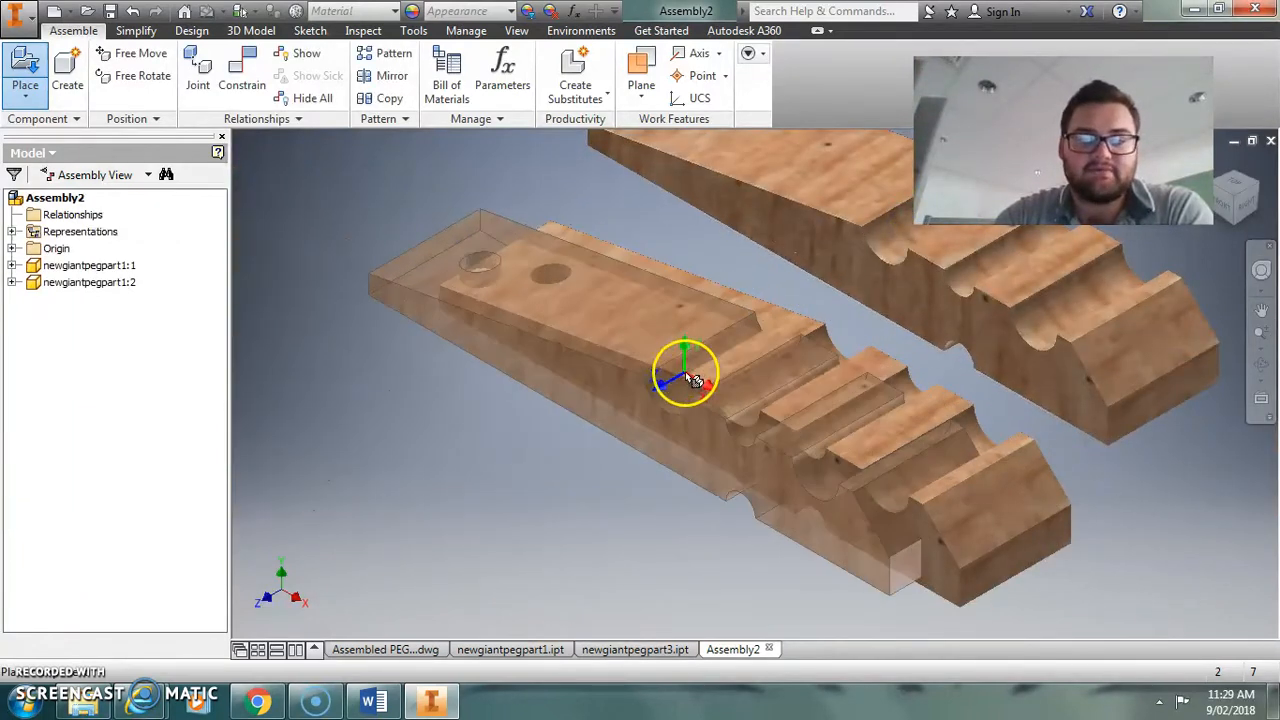
{"action": "right_click", "coordinate": [588, 368]}
{"action": "left_click", "coordinate": [643, 362]}
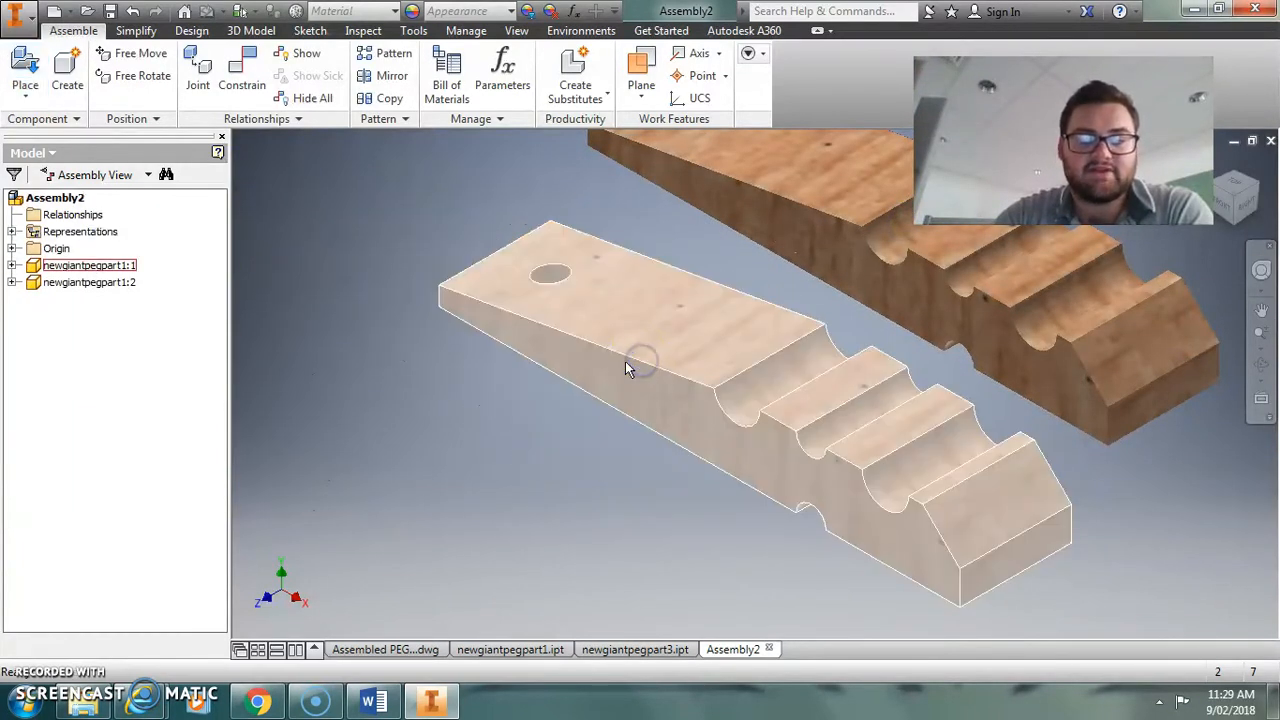
- Place one copy of the dowel newgiantpegpart3.ipt between the two peg halves
{"action": "left_click", "coordinate": [40, 65]}
{"action": "left_click", "coordinate": [623, 320]}
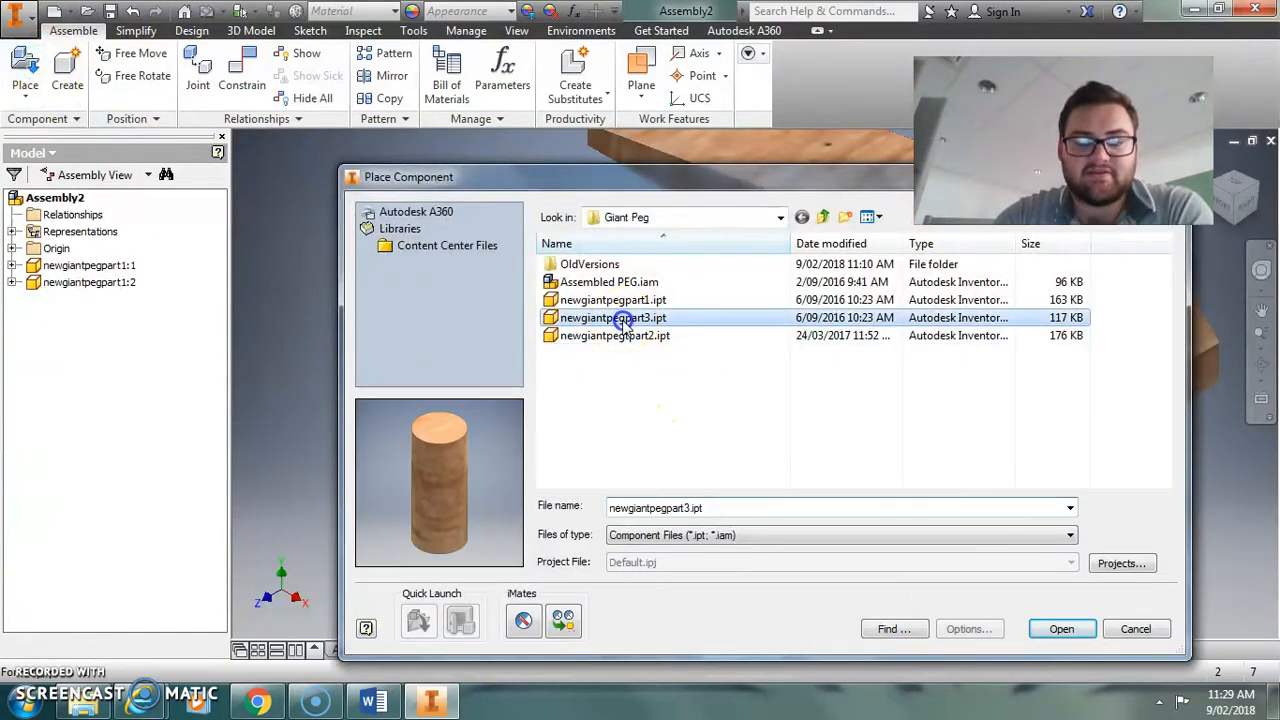
{"action": "left_click", "coordinate": [1062, 628]}
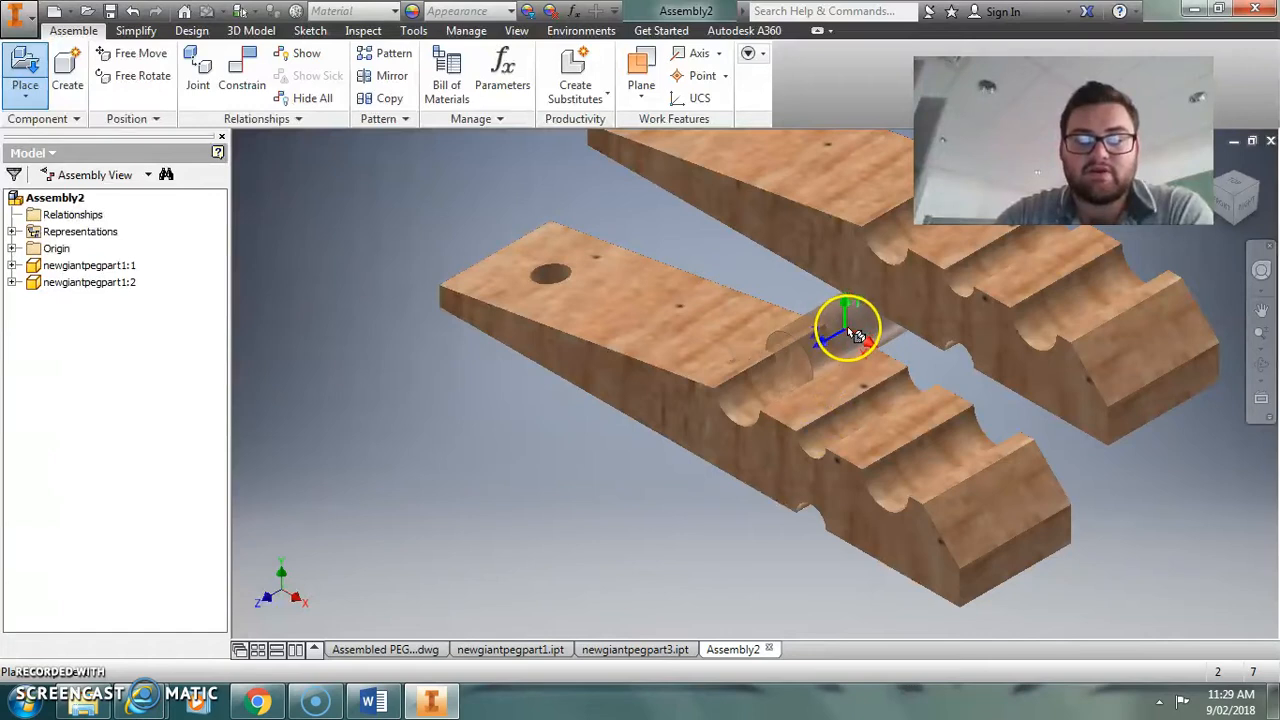
{"action": "left_click", "coordinate": [893, 320]}
{"action": "right_click", "coordinate": [611, 406]}
{"action": "left_click", "coordinate": [686, 402]}
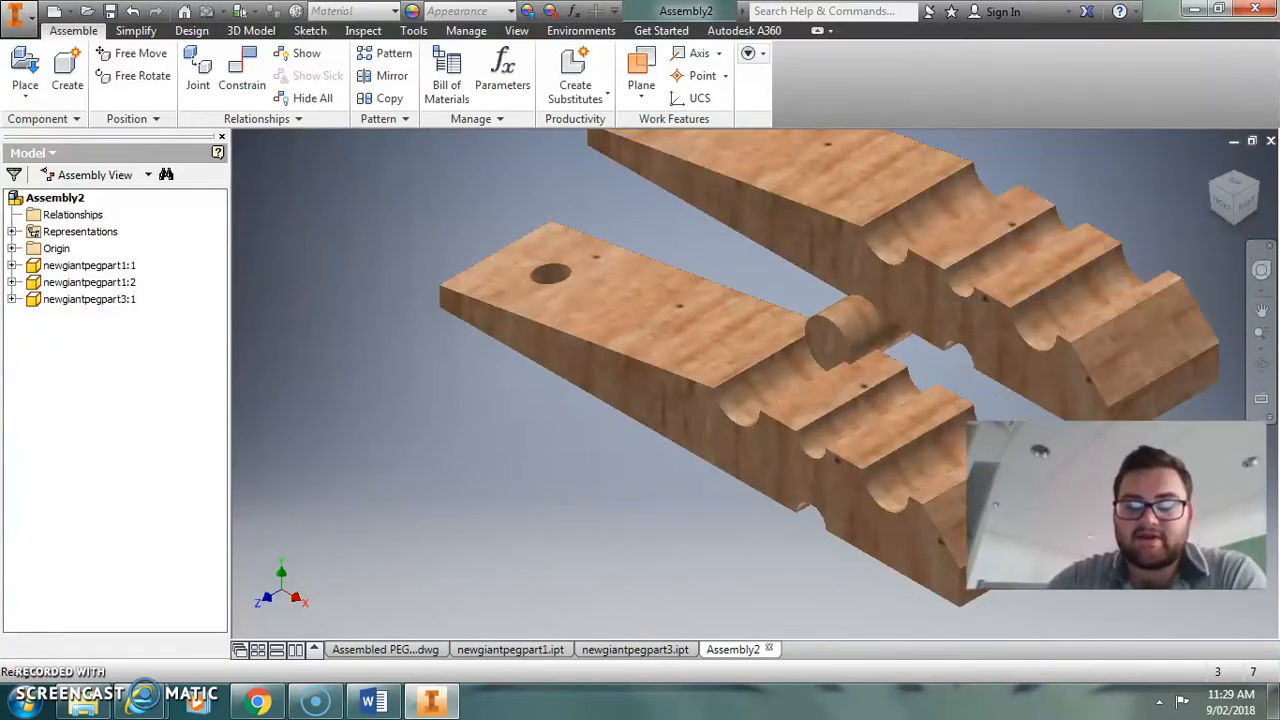
- Free-rotate the second peg half, newgiantpegpart1:2, so that its grooved side faces down towards the dowel
{"action": "scroll", "coordinate": [903, 342], "scroll_direction": "up", "scroll_amount": 6}
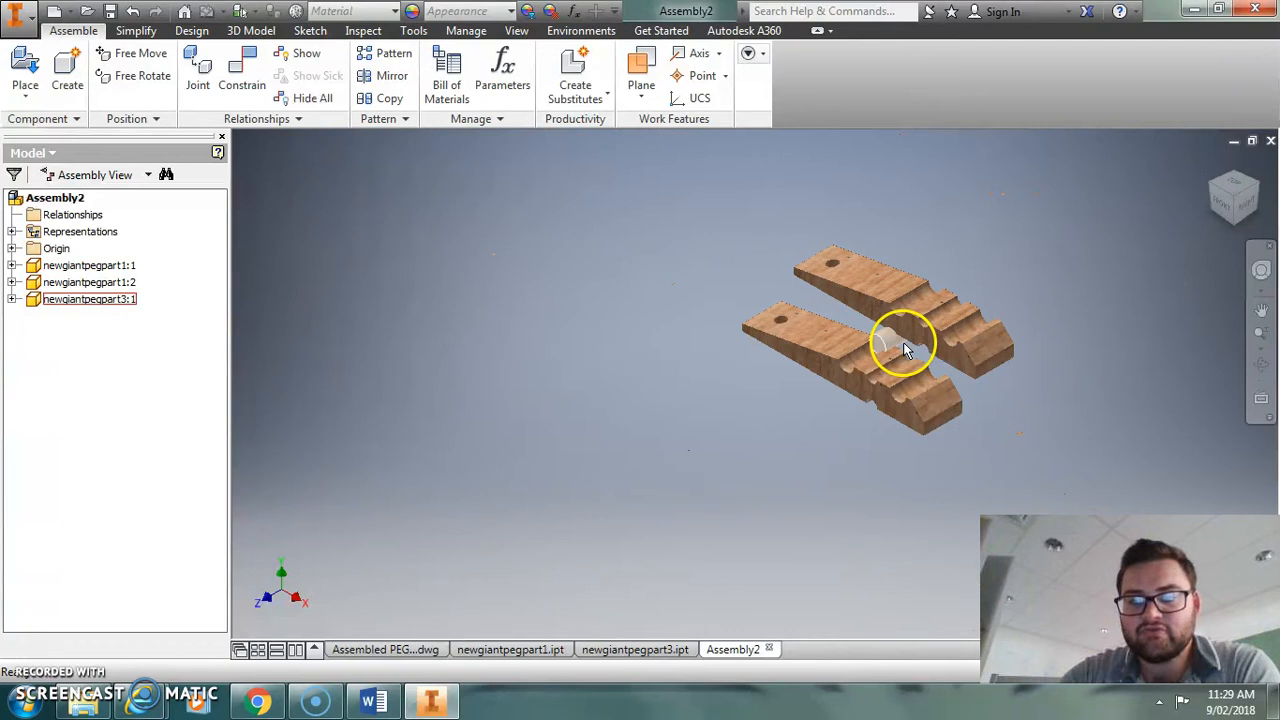
{"action": "scroll", "coordinate": [1039, 295], "scroll_direction": "down", "scroll_amount": 3}
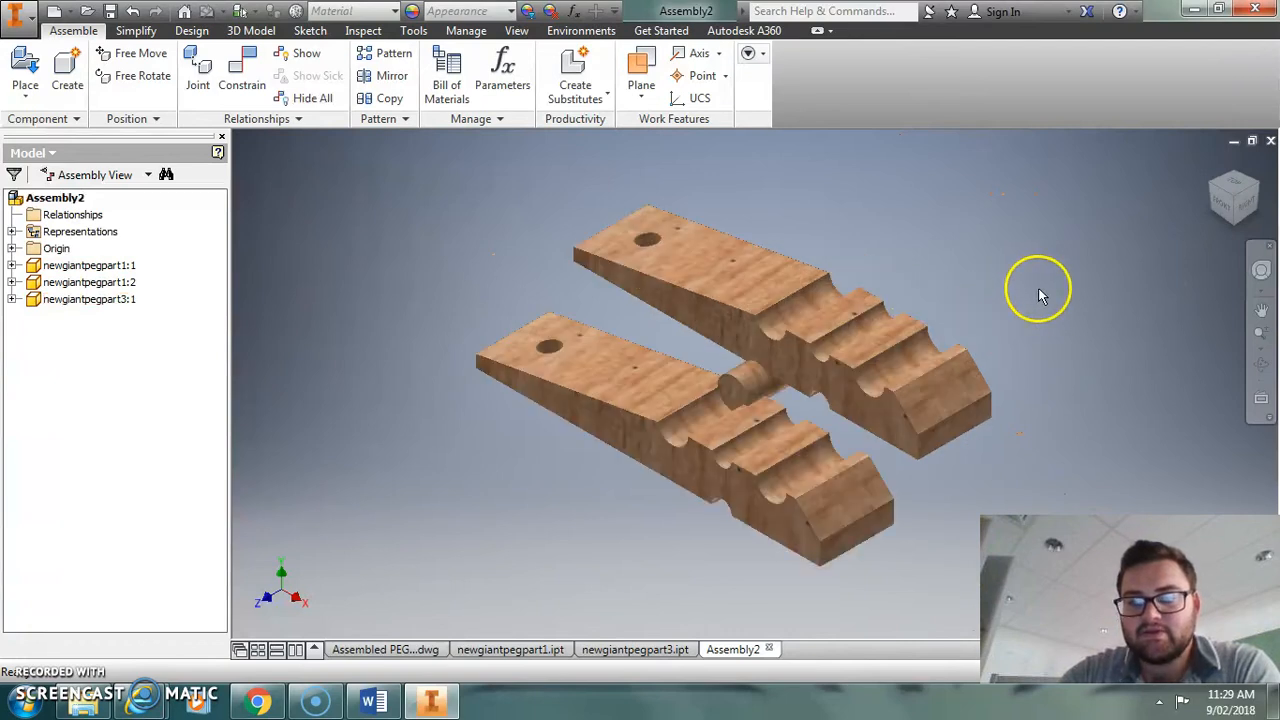
{"action": "right_click", "coordinate": [761, 316]}
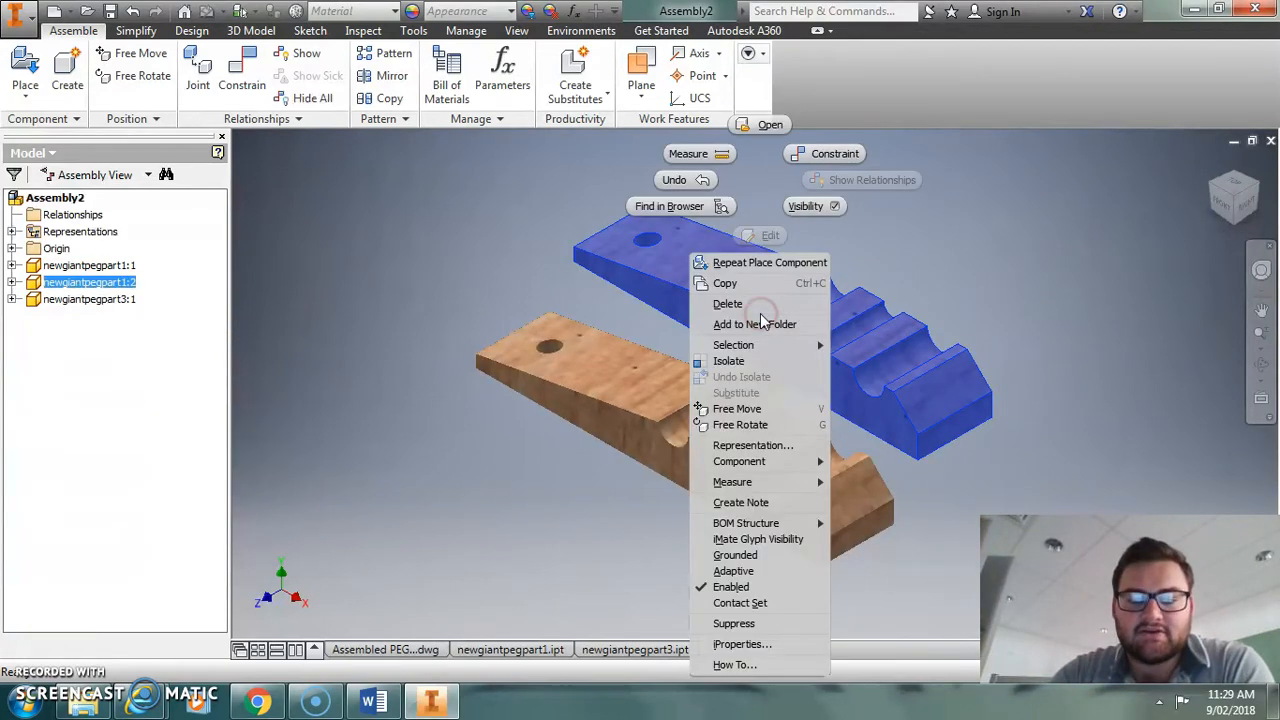
{"action": "left_click", "coordinate": [766, 305]}
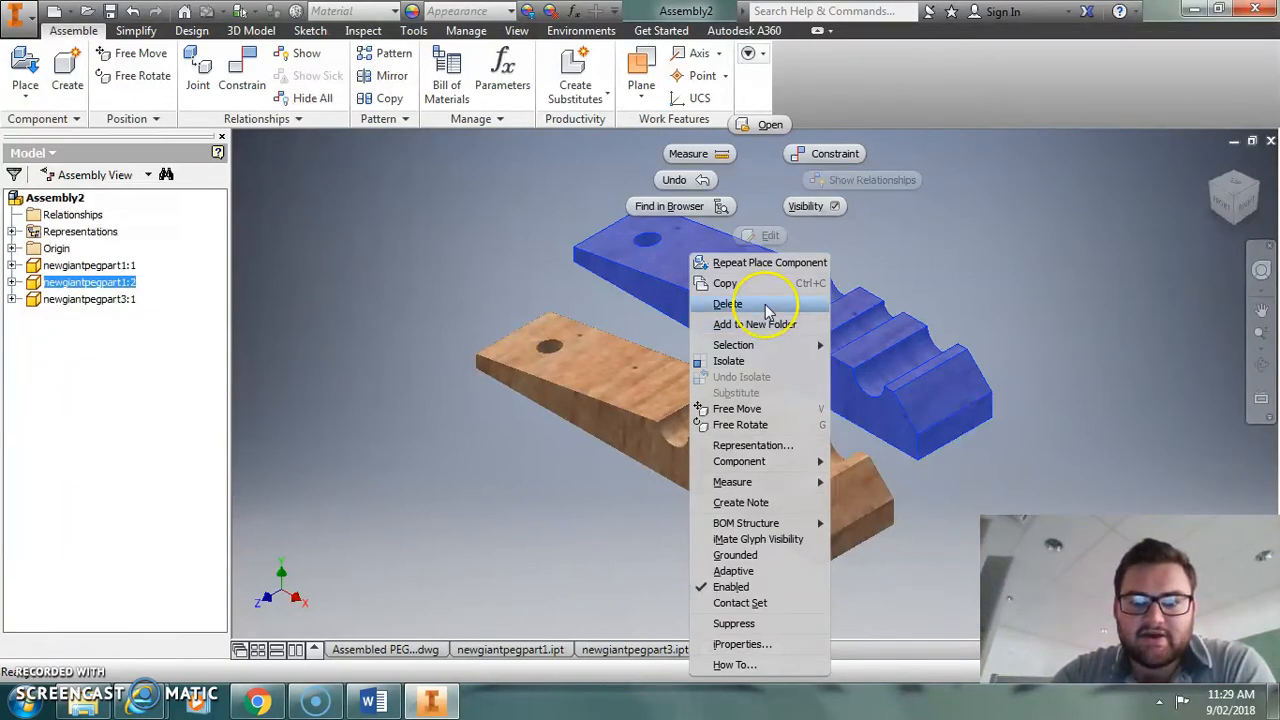
{"action": "left_click", "coordinate": [752, 424]}
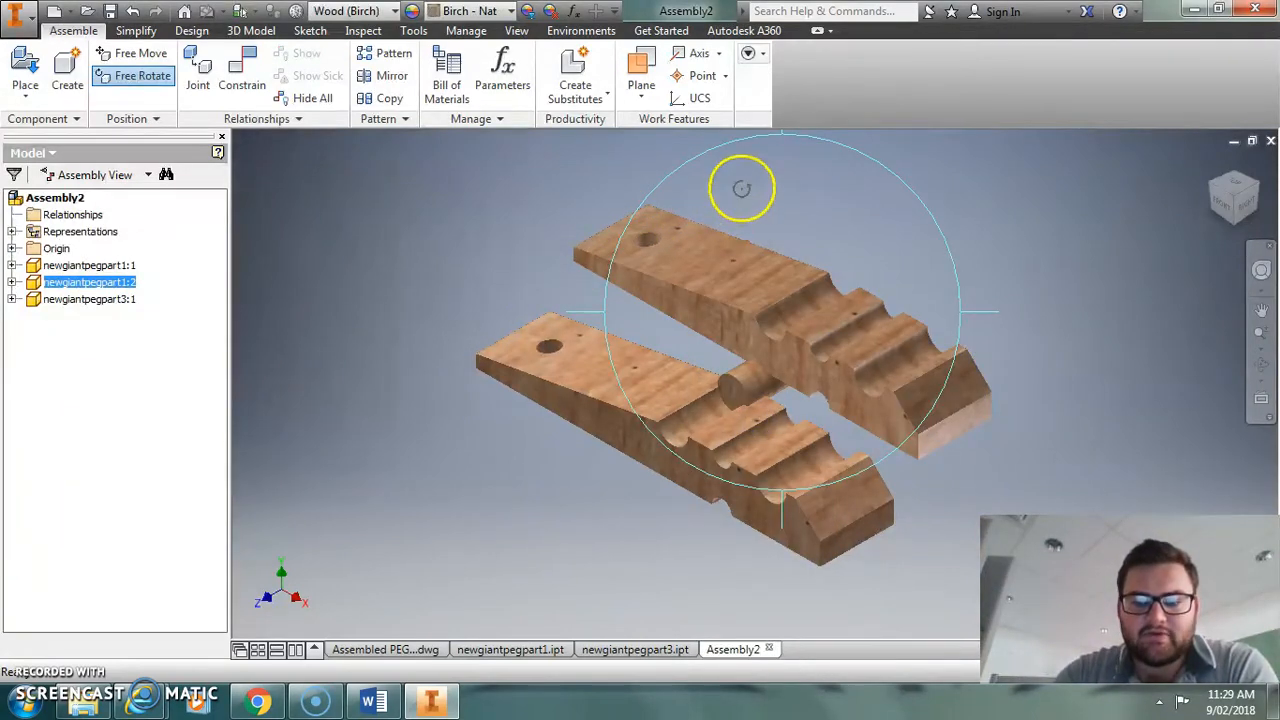
{"action": "left_click_drag", "start_coordinate": [694, 152], "coordinate": [897, 372]}
{"action": "left_click", "coordinate": [807, 296]}
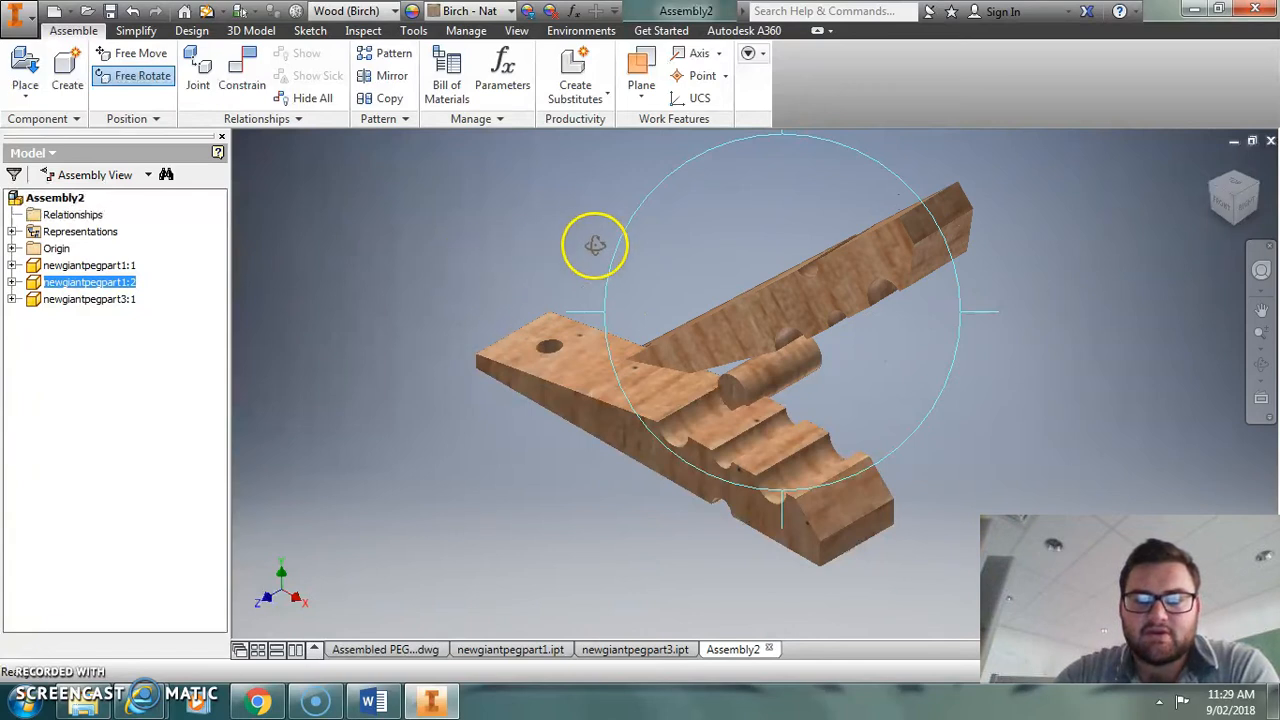
{"action": "right_click", "coordinate": [652, 394]}
{"action": "left_click", "coordinate": [720, 394]}
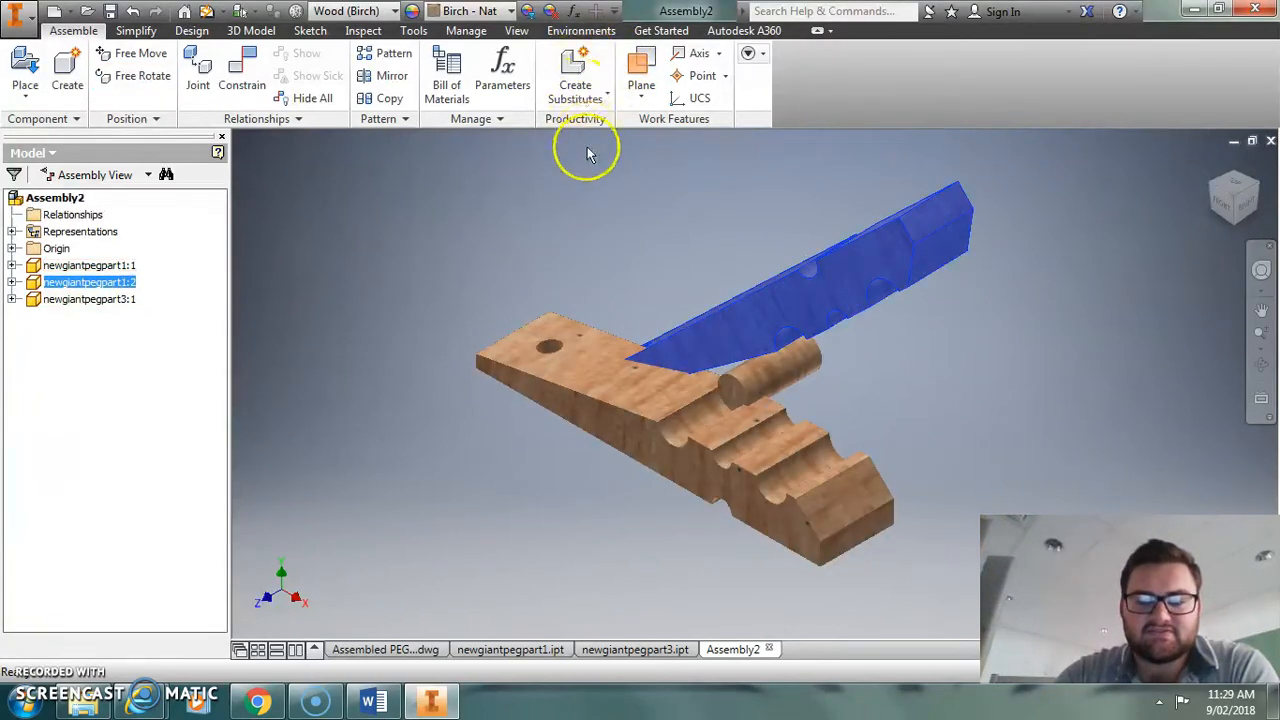
- Mate the dowel's axis to the large groove beside the first peg half's taper and align their front ends, both at 0.000 in offset
{"action": "left_click", "coordinate": [240, 70]}
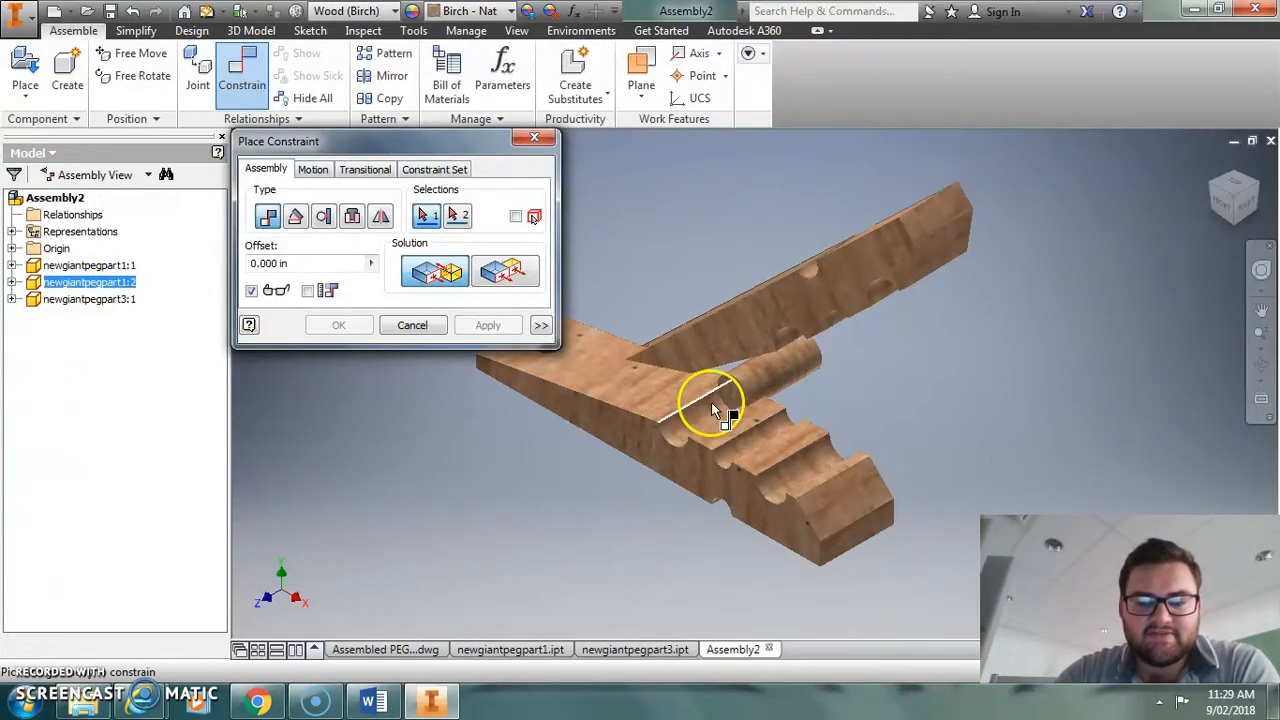
{"action": "left_click", "coordinate": [766, 379]}
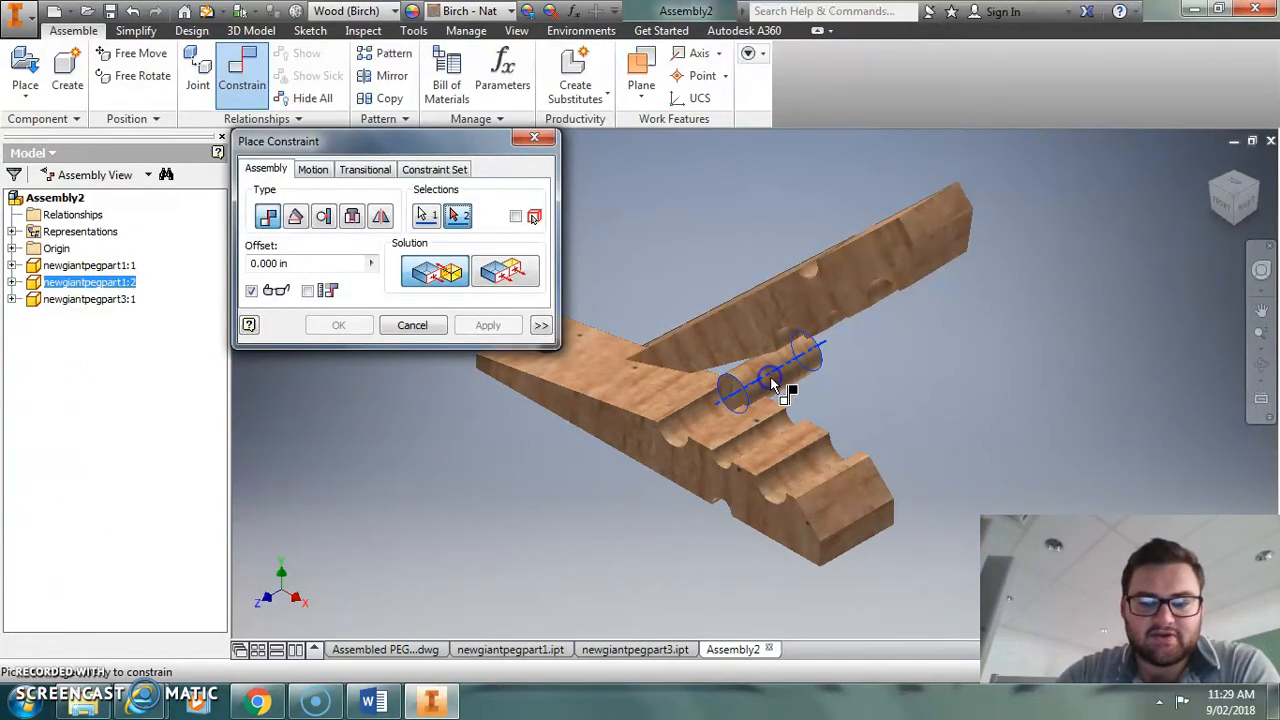
{"action": "left_click", "coordinate": [697, 430]}
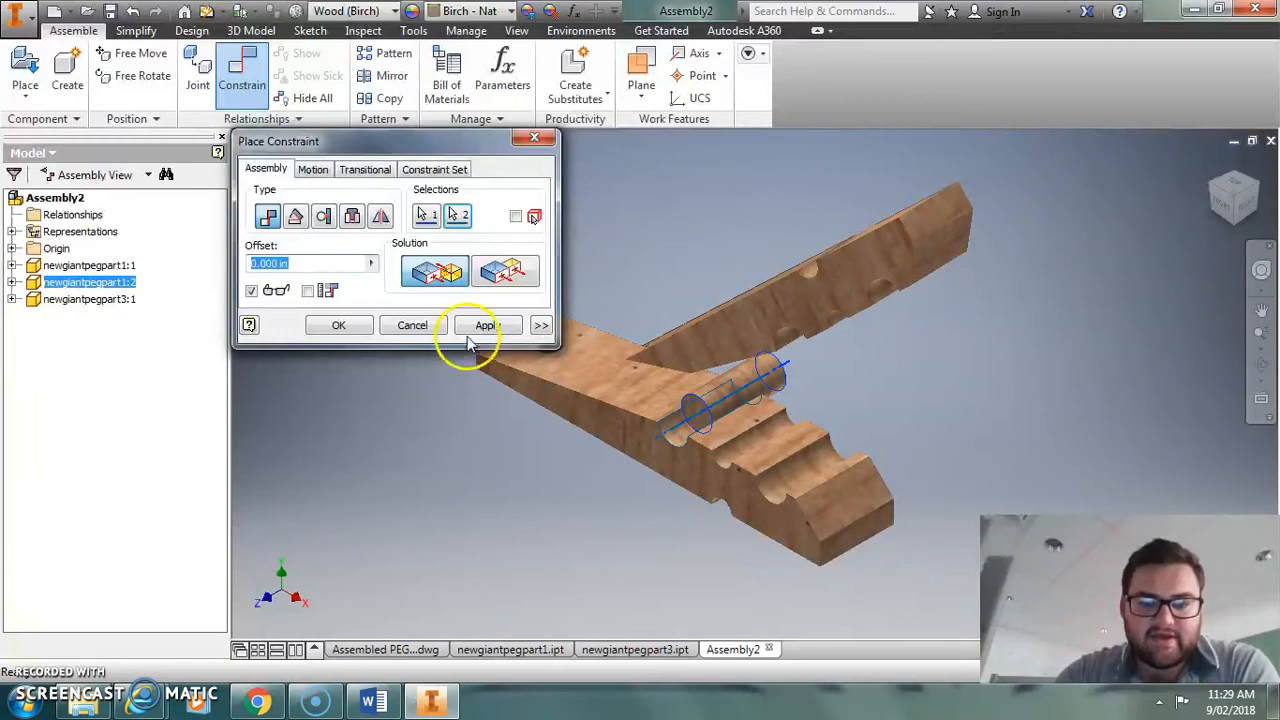
{"action": "left_click", "coordinate": [487, 326]}
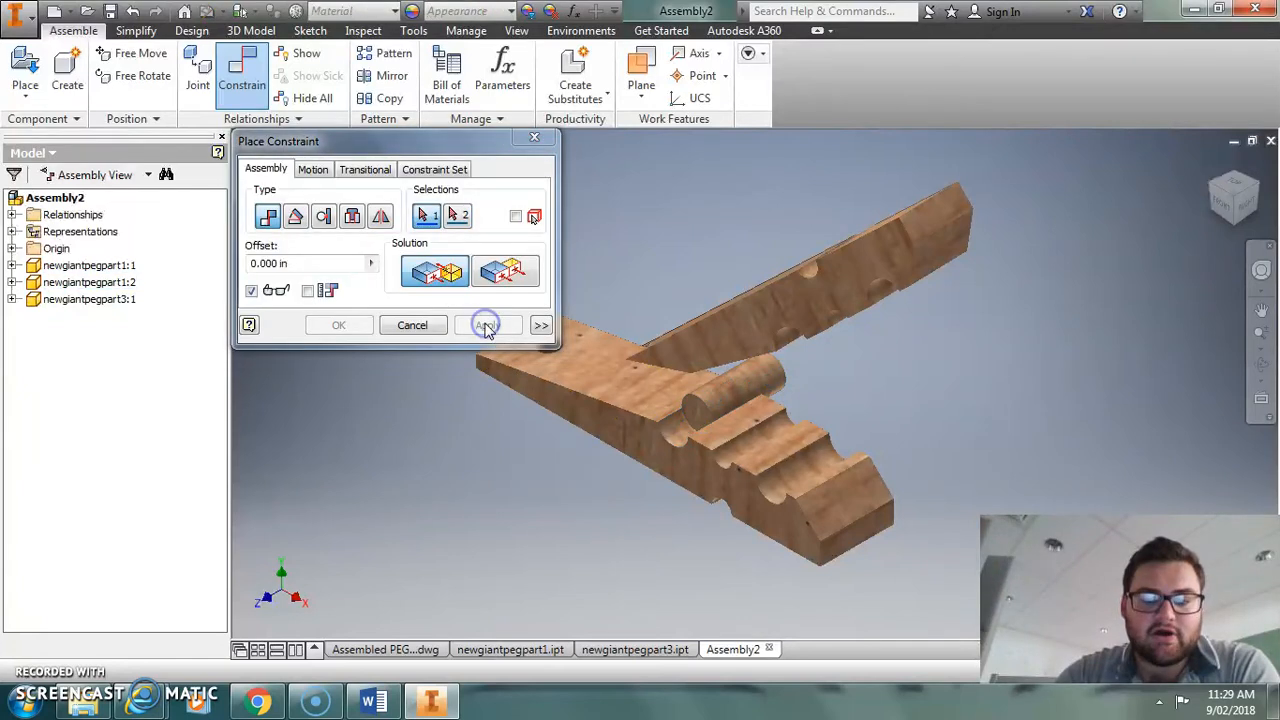
{"action": "left_click", "coordinate": [676, 452]}
{"action": "left_click", "coordinate": [708, 412]}
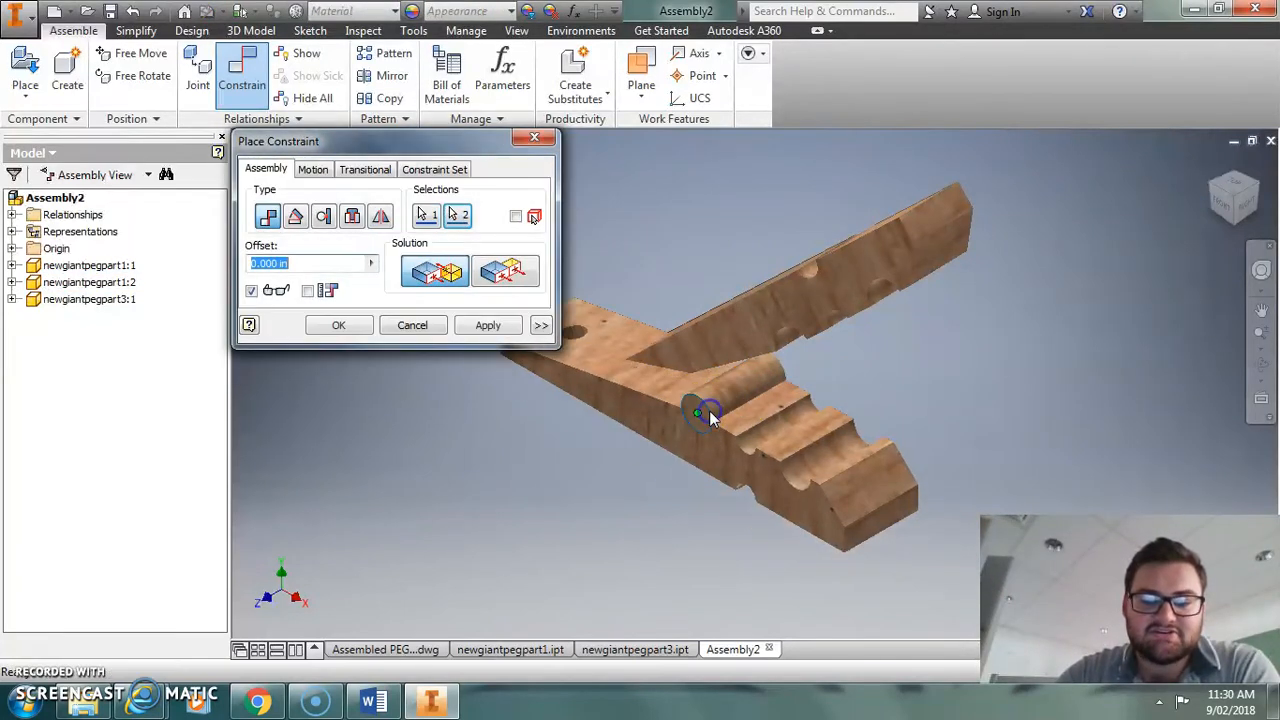
{"action": "left_click", "coordinate": [486, 328]}
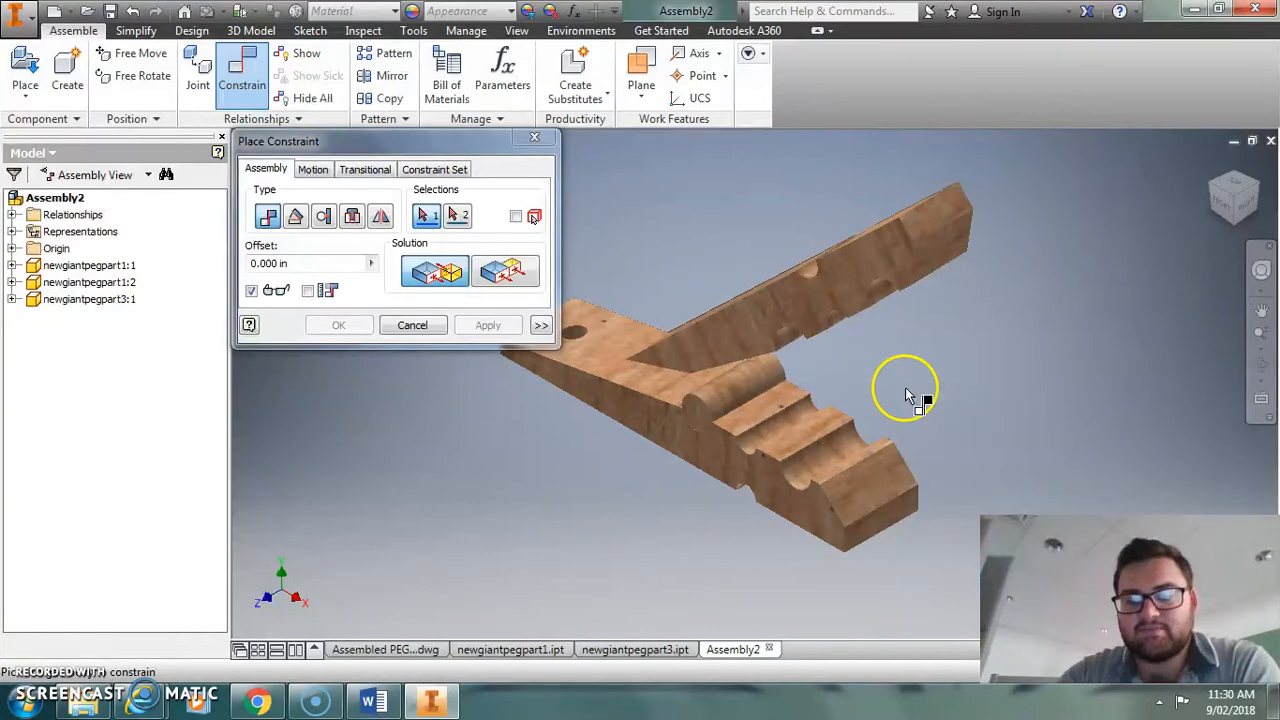
- Mate the second peg half's groove beside its taper to the dowel's axis and align their front ends, both at 0.000 in offset
{"action": "left_click", "coordinate": [790, 343]}
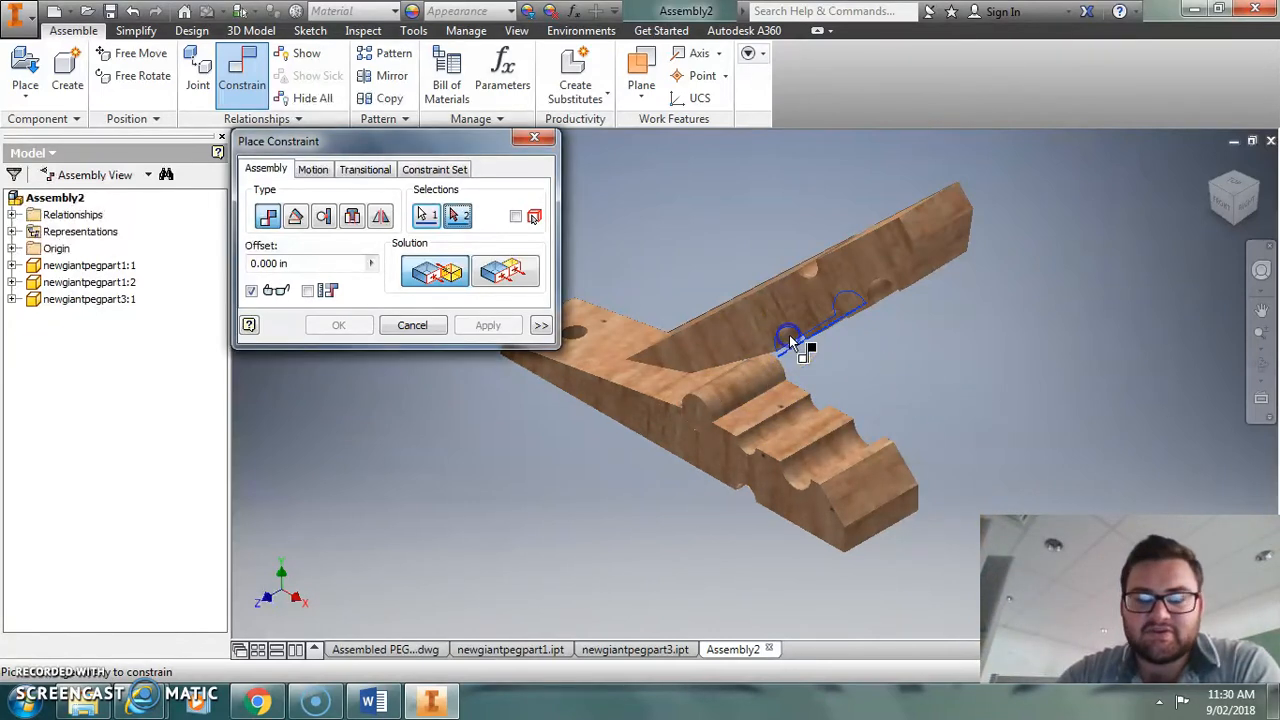
{"action": "left_click", "coordinate": [752, 378]}
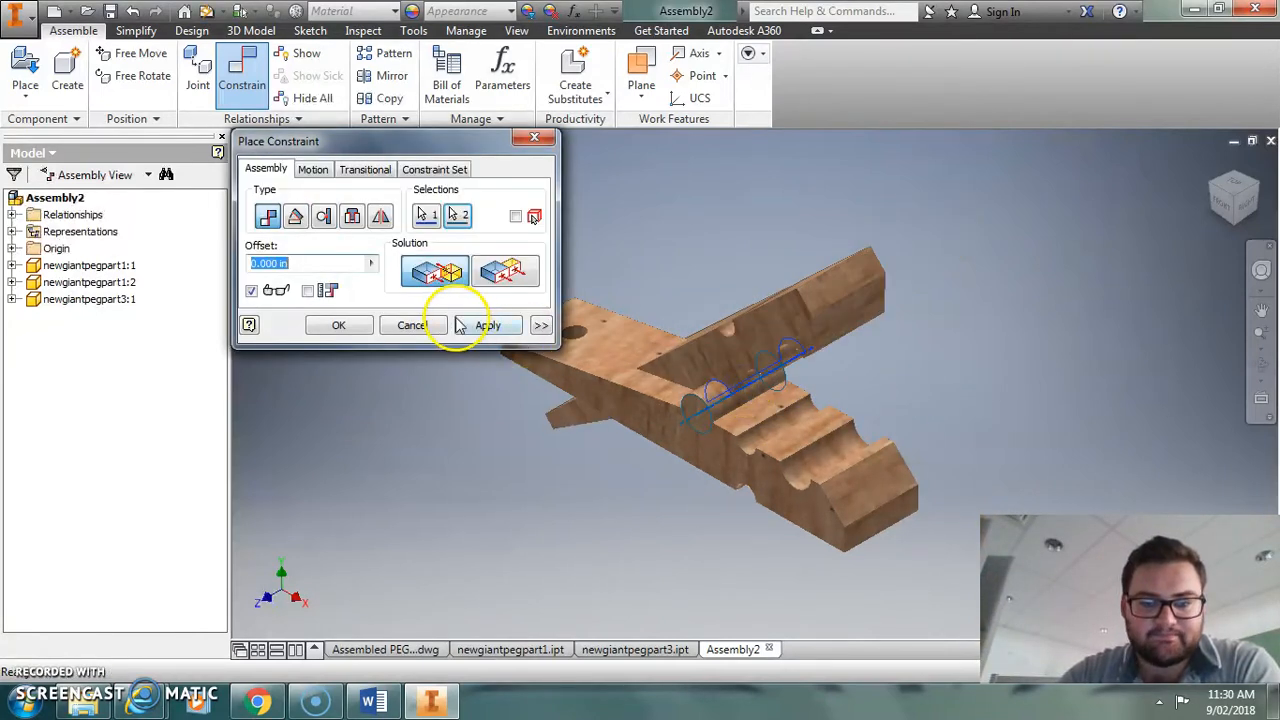
{"action": "left_click", "coordinate": [488, 326]}
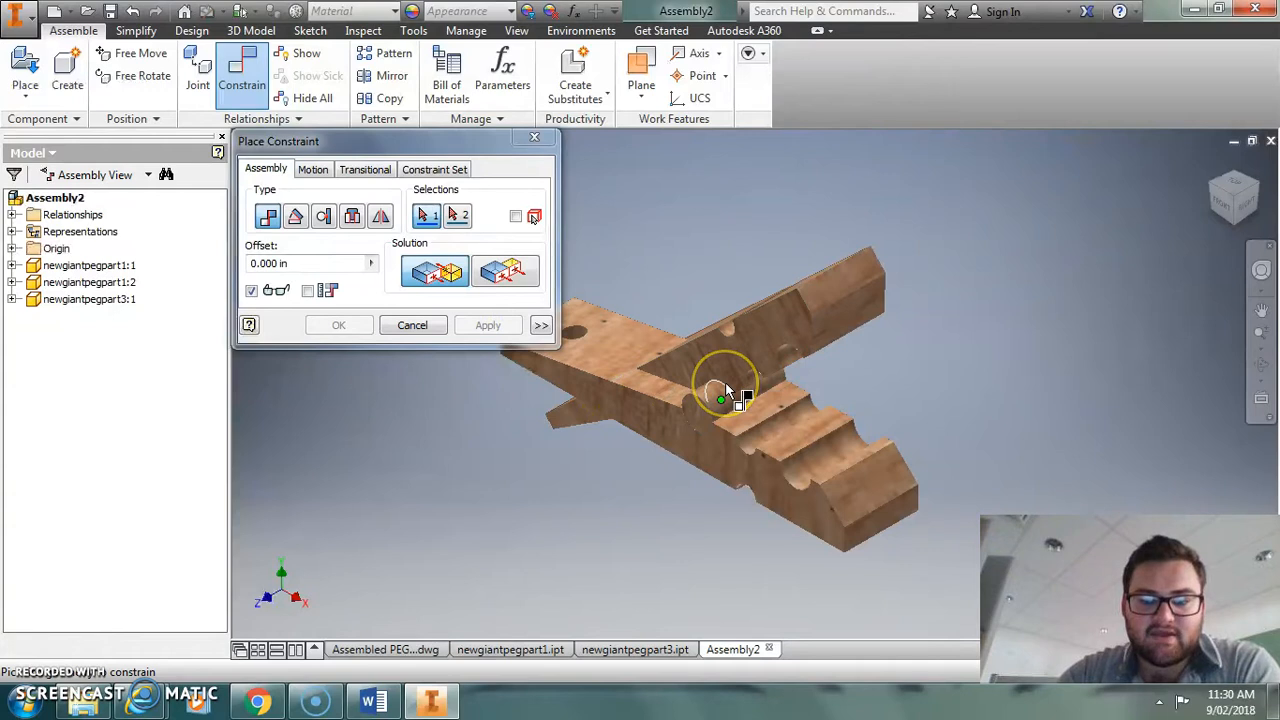
{"action": "left_click", "coordinate": [726, 386]}
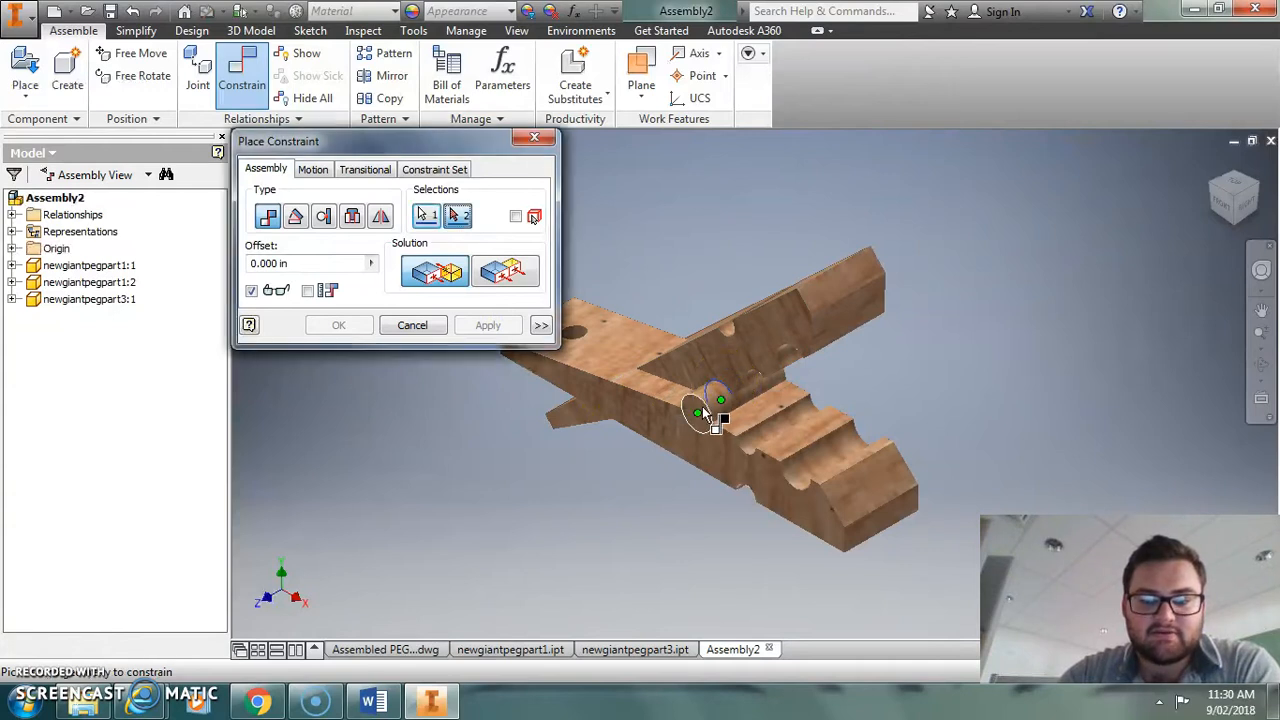
{"action": "left_click", "coordinate": [704, 405]}
{"action": "left_click", "coordinate": [500, 327]}
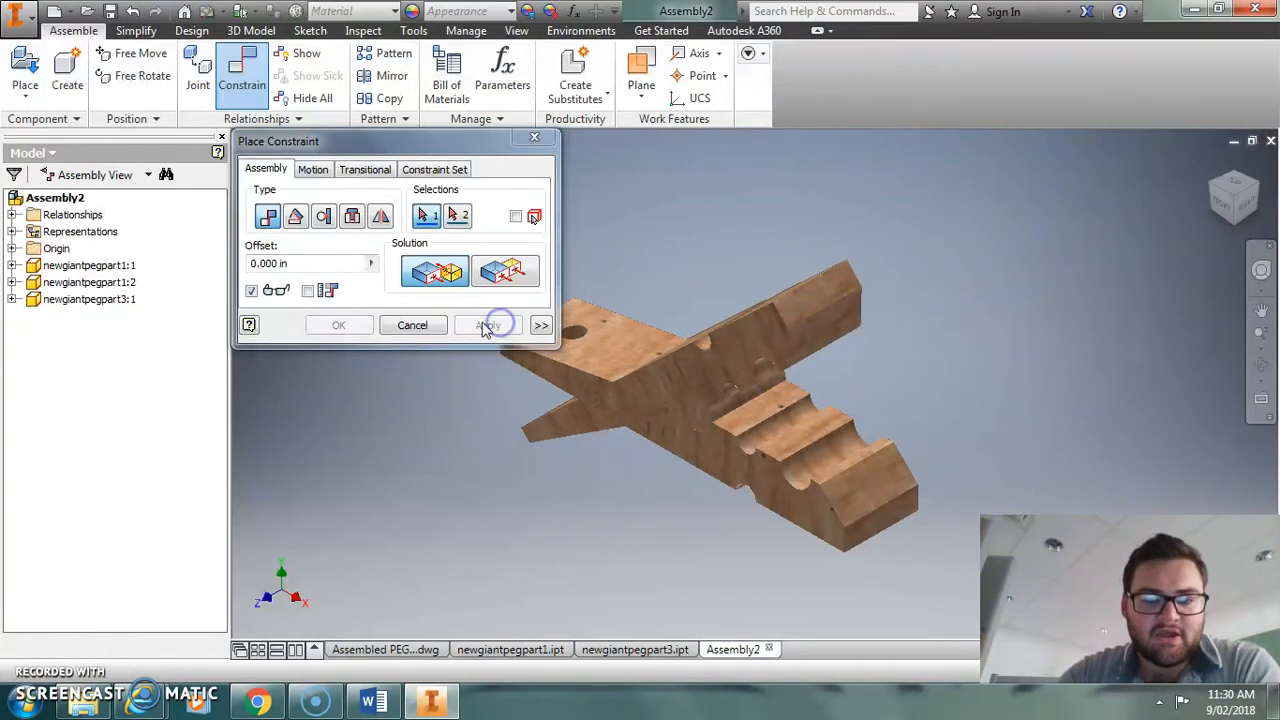
{"action": "left_click", "coordinate": [412, 325]}
- Mate the second peg half's inner edge beside its jaw bevel to the first half's matching edge at 0.000 in offset
{"action": "left_click_drag", "start_coordinate": [814, 343], "coordinate": [545, 362]}
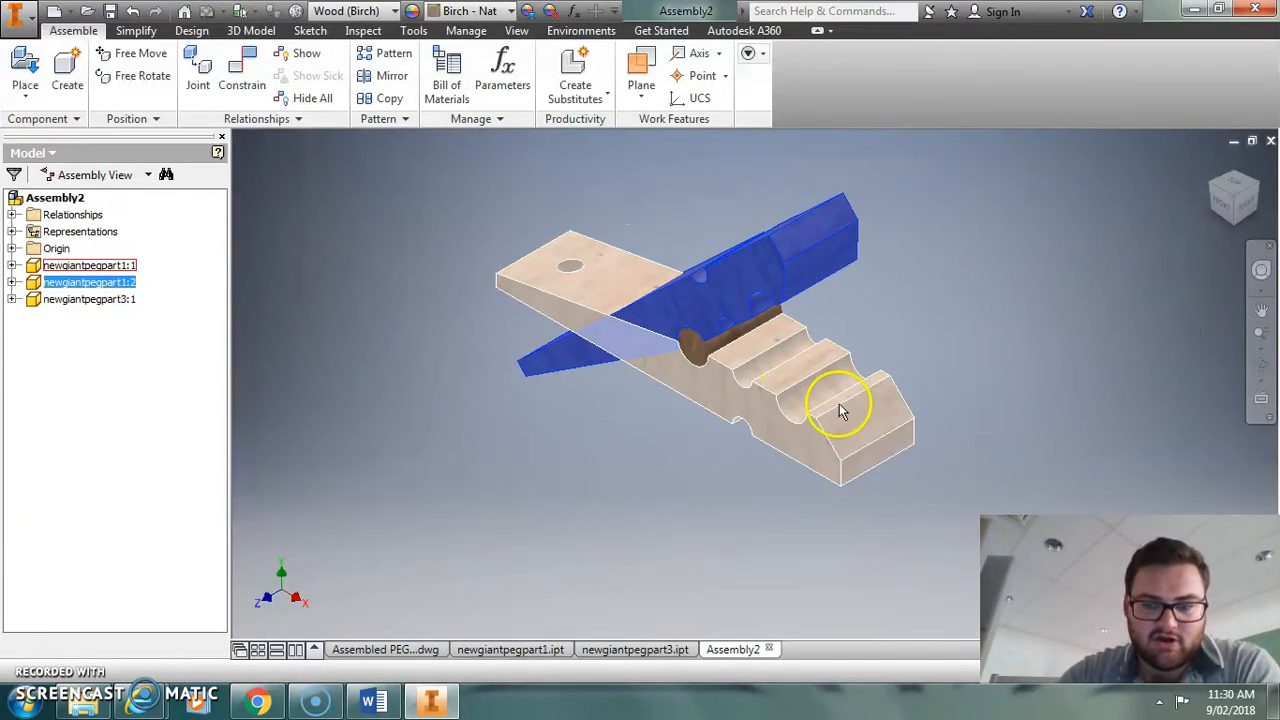
{"action": "left_click", "coordinate": [101, 75]}
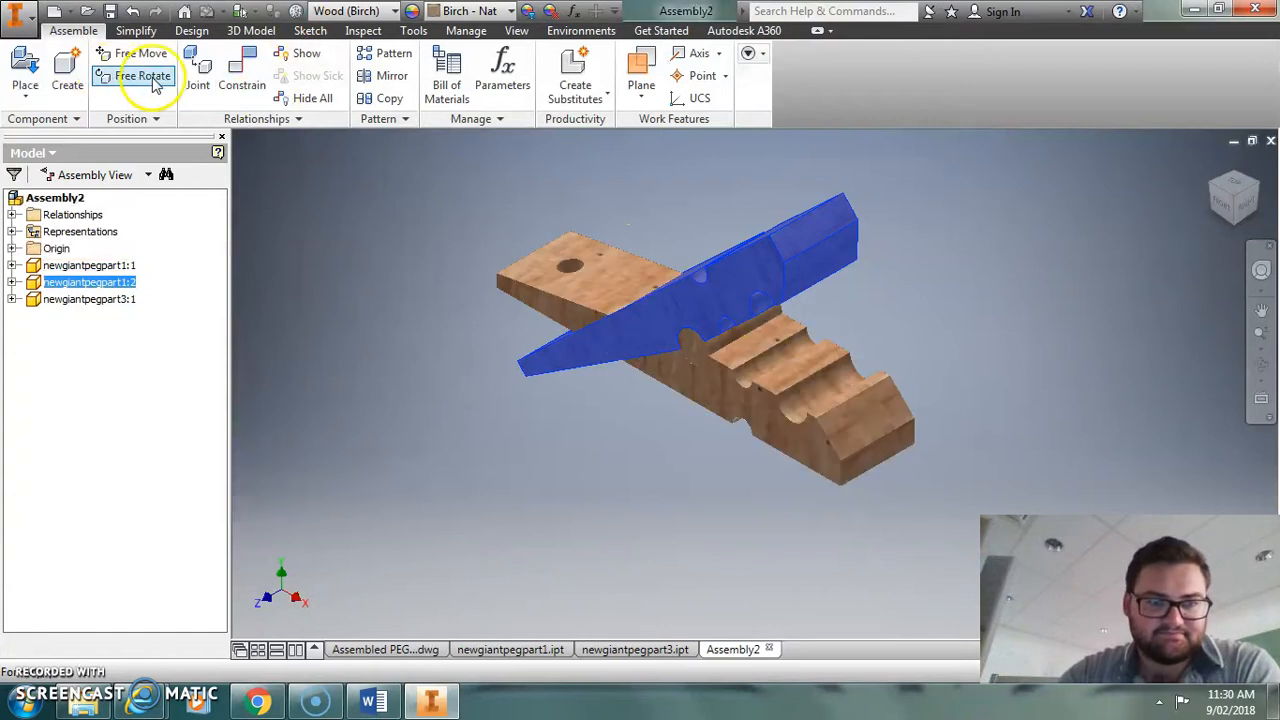
{"action": "left_click", "coordinate": [242, 72]}
{"action": "left_click", "coordinate": [803, 297]}
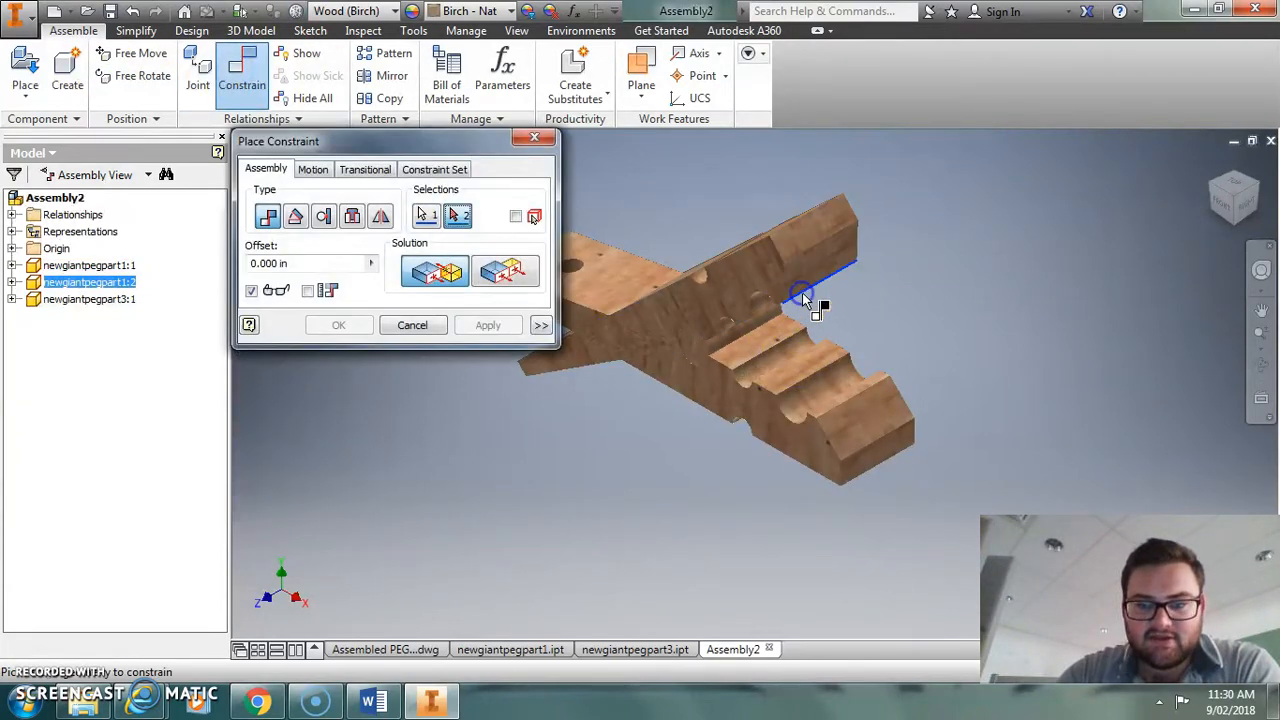
{"action": "left_click", "coordinate": [862, 397]}
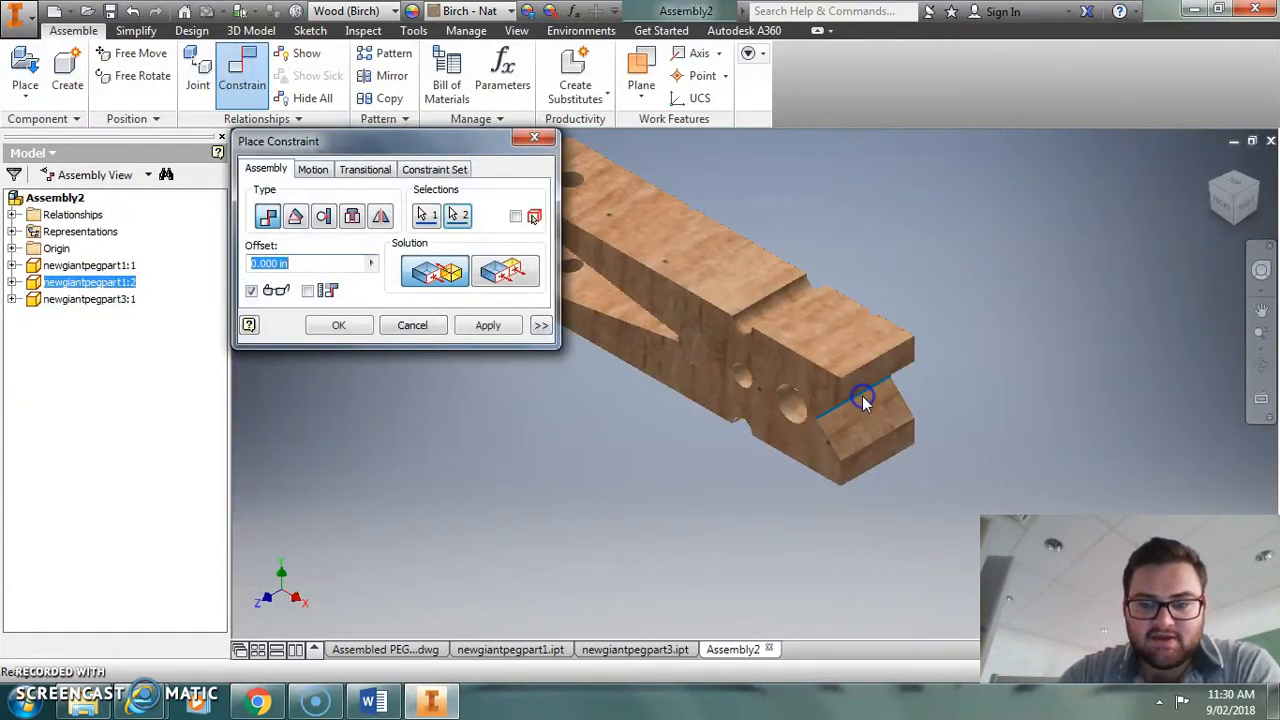
{"action": "left_click", "coordinate": [489, 326]}
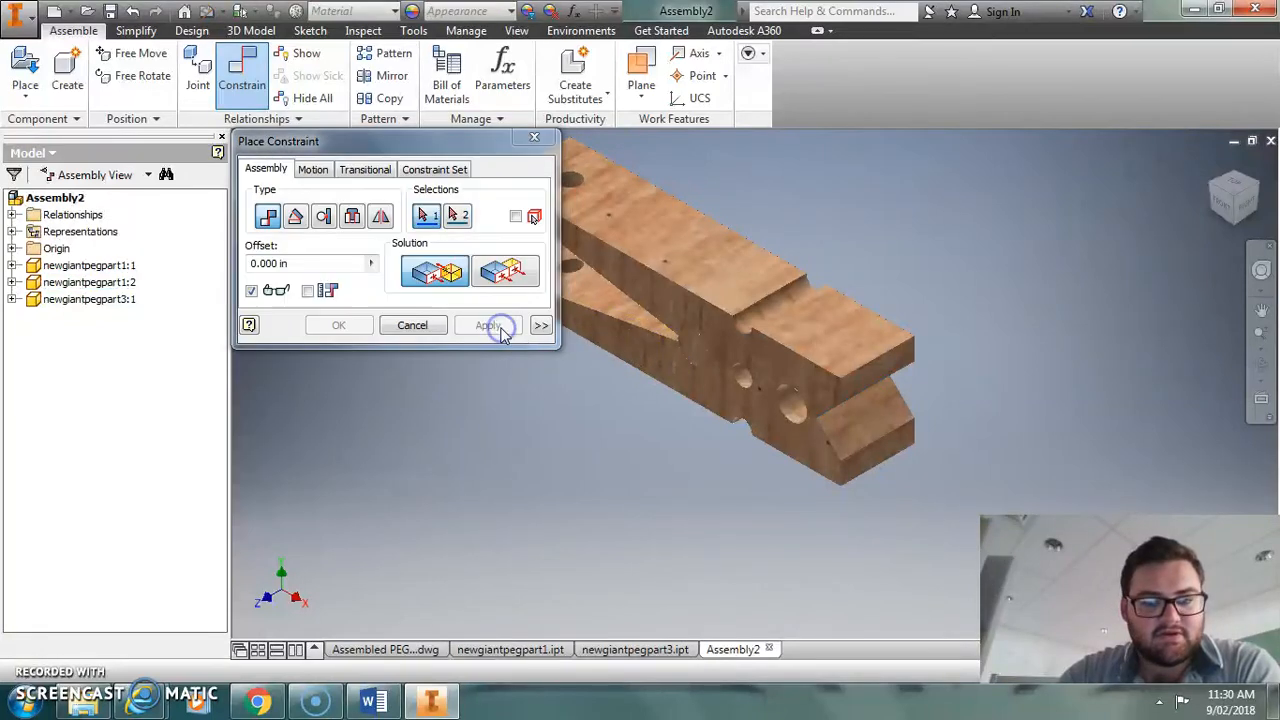
{"action": "left_click", "coordinate": [425, 326]}
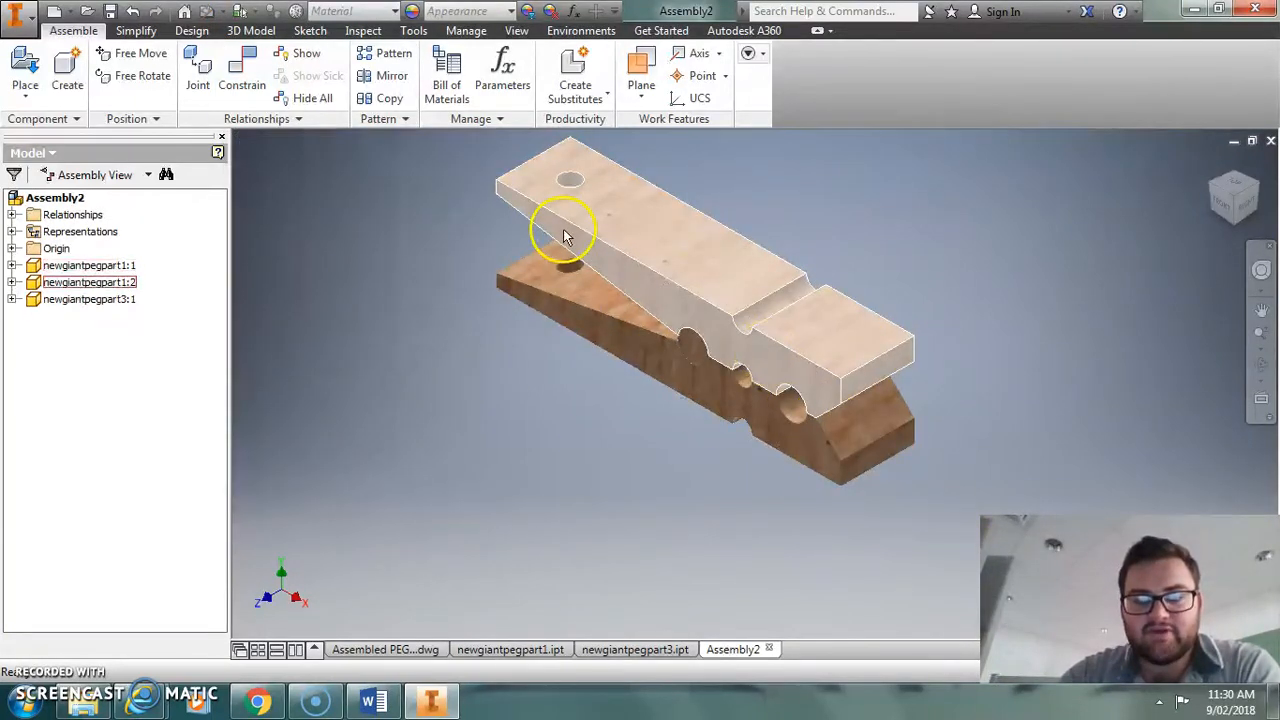
- Test whether the second peg half, newgiantpegpart1:2, still moves under its mates and inspect the assembly from the front
{"action": "mouse_move", "coordinate": [795, 362]}
{"action": "left_mouse_down"}
{"action": "mouse_move", "coordinate": [857, 286]}
{"action": "mouse_move", "coordinate": [789, 343]}
{"action": "mouse_move", "coordinate": [829, 337]}
{"action": "mouse_move", "coordinate": [609, 369]}
{"action": "mouse_move", "coordinate": [766, 296]}
{"action": "mouse_move", "coordinate": [849, 437]}
{"action": "mouse_move", "coordinate": [743, 429]}
{"action": "mouse_move", "coordinate": [798, 346]}
{"action": "left_mouse_up"}
{"action": "left_click", "coordinate": [1037, 297]}
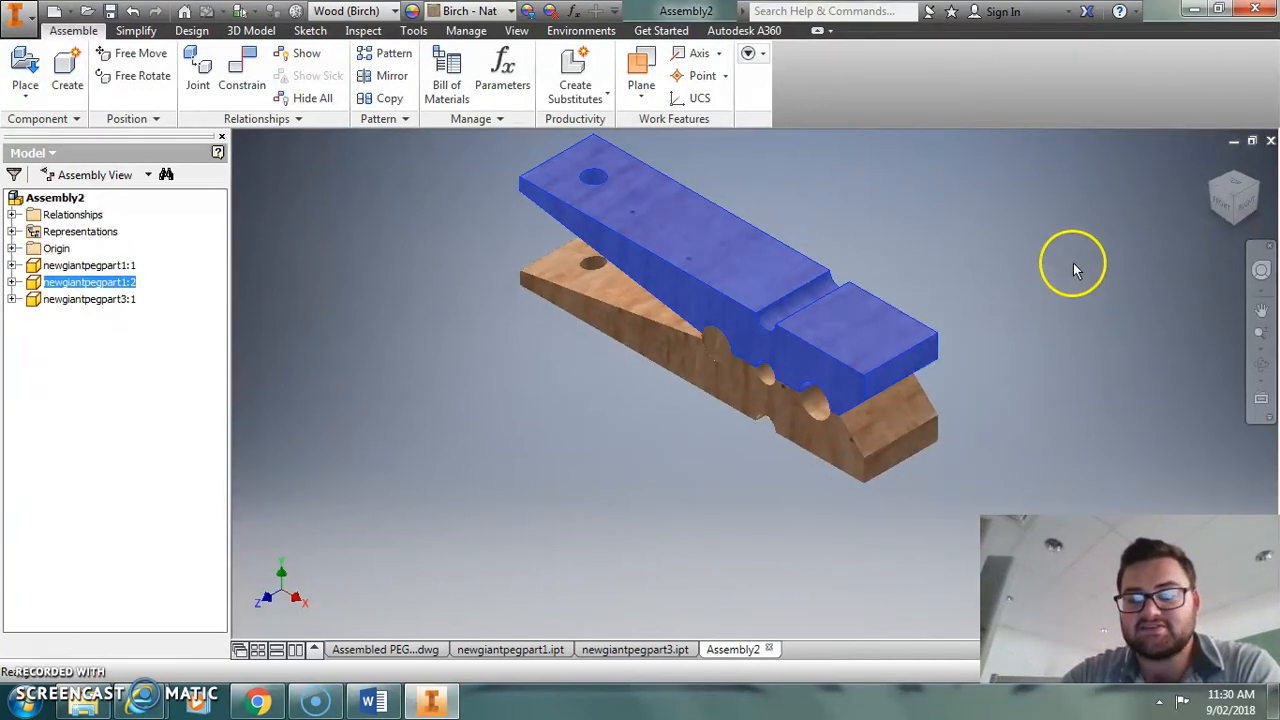
{"action": "left_click", "coordinate": [1220, 205]}
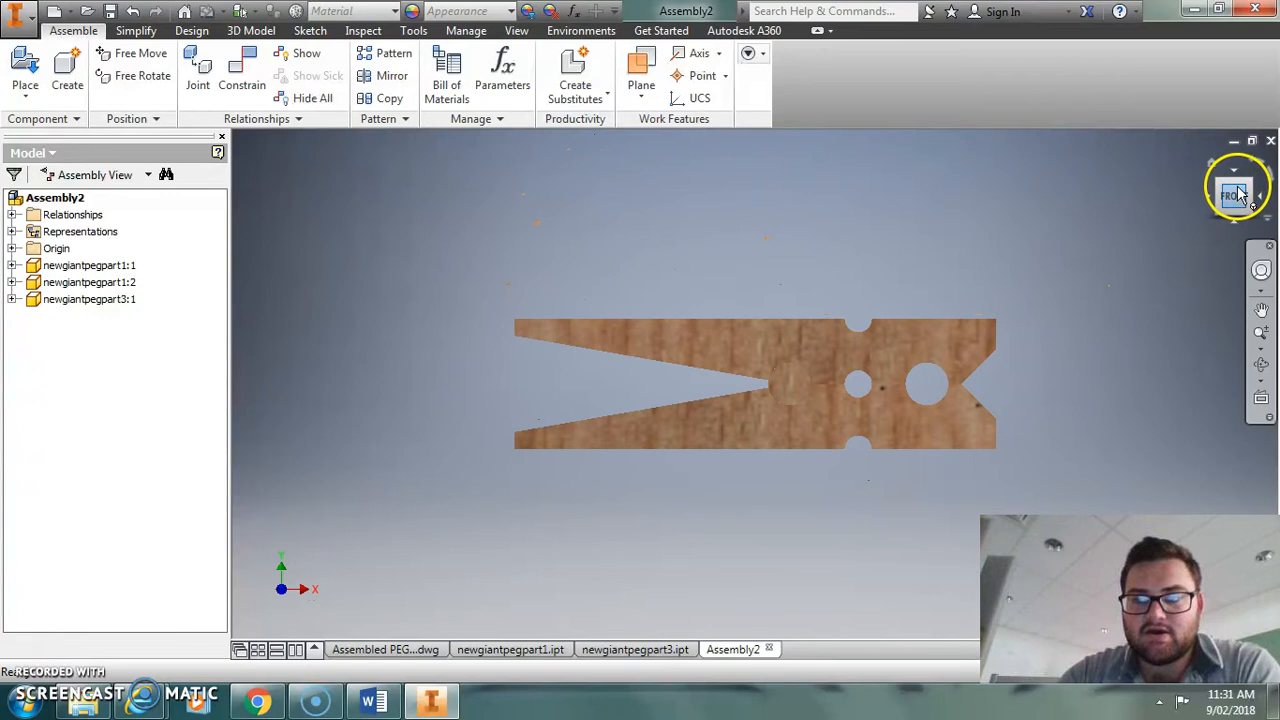
{"action": "left_click", "coordinate": [920, 352]}
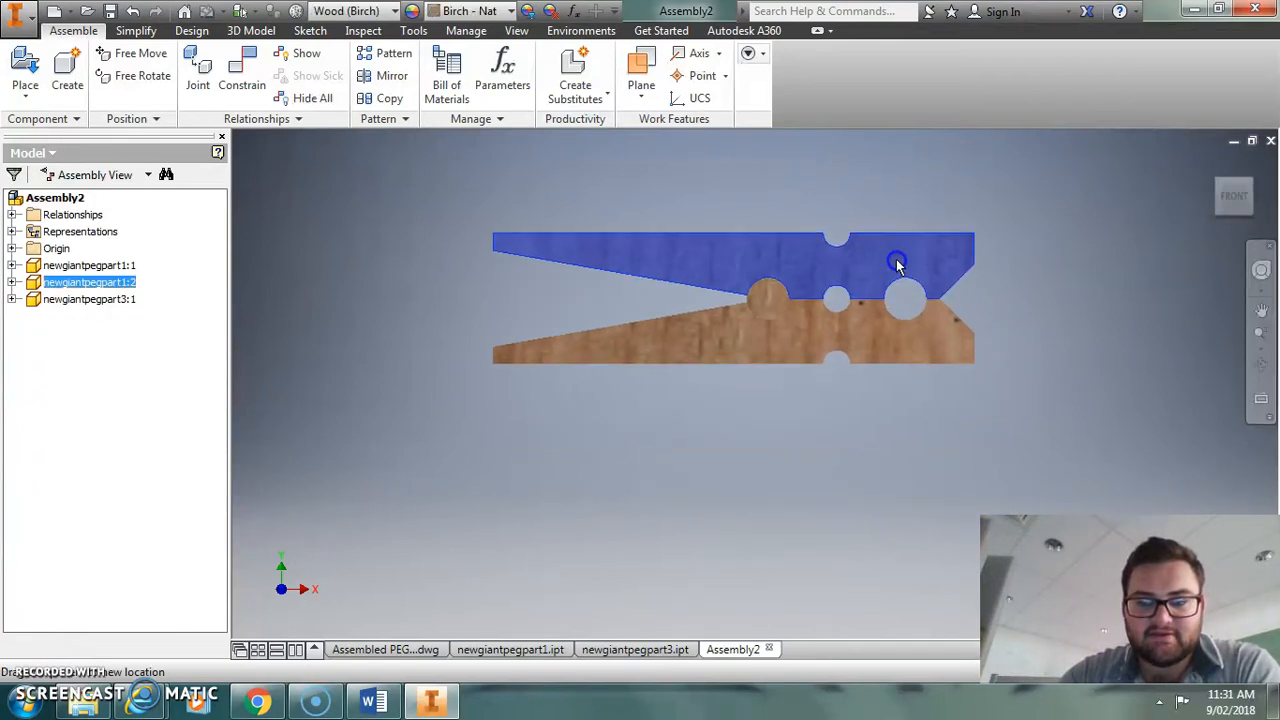
- Try to free-rotate the second peg half, newgiantpegpart1:2, away from the first half to test its constraints
{"action": "right_click", "coordinate": [880, 316]}
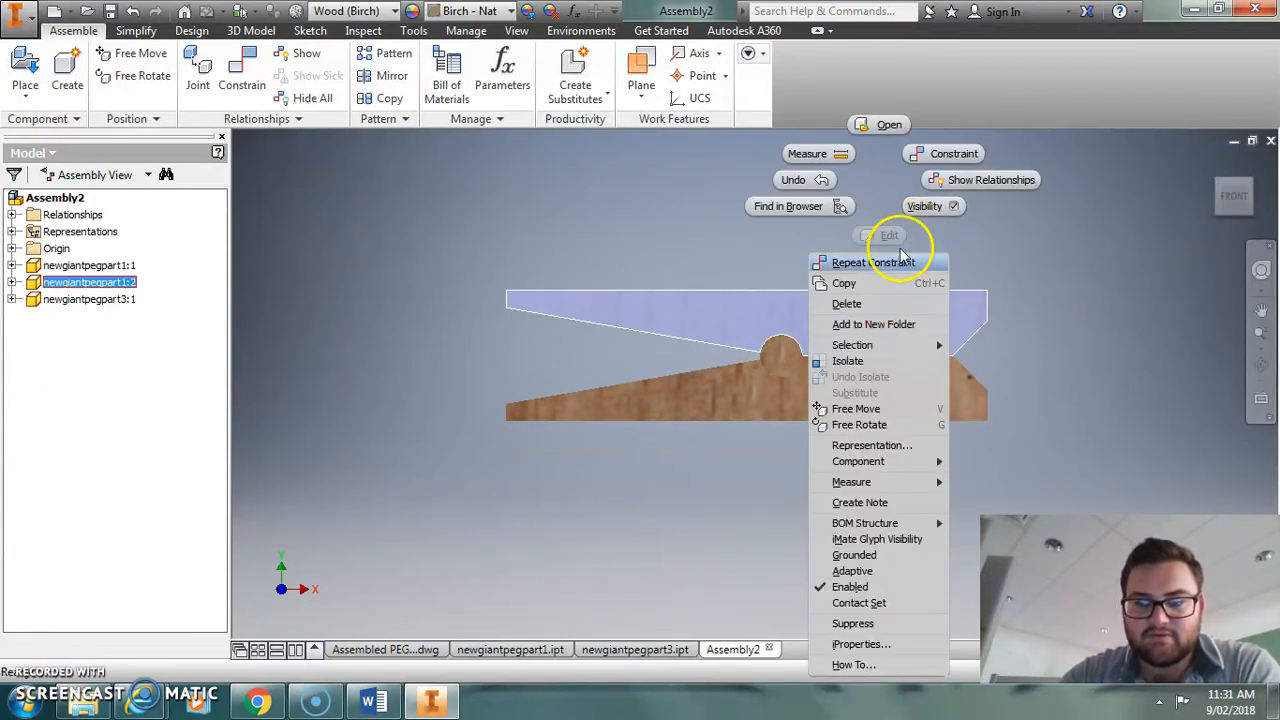
{"action": "left_click", "coordinate": [866, 425]}
{"action": "left_click_drag", "start_coordinate": [651, 257], "coordinate": [943, 364]}
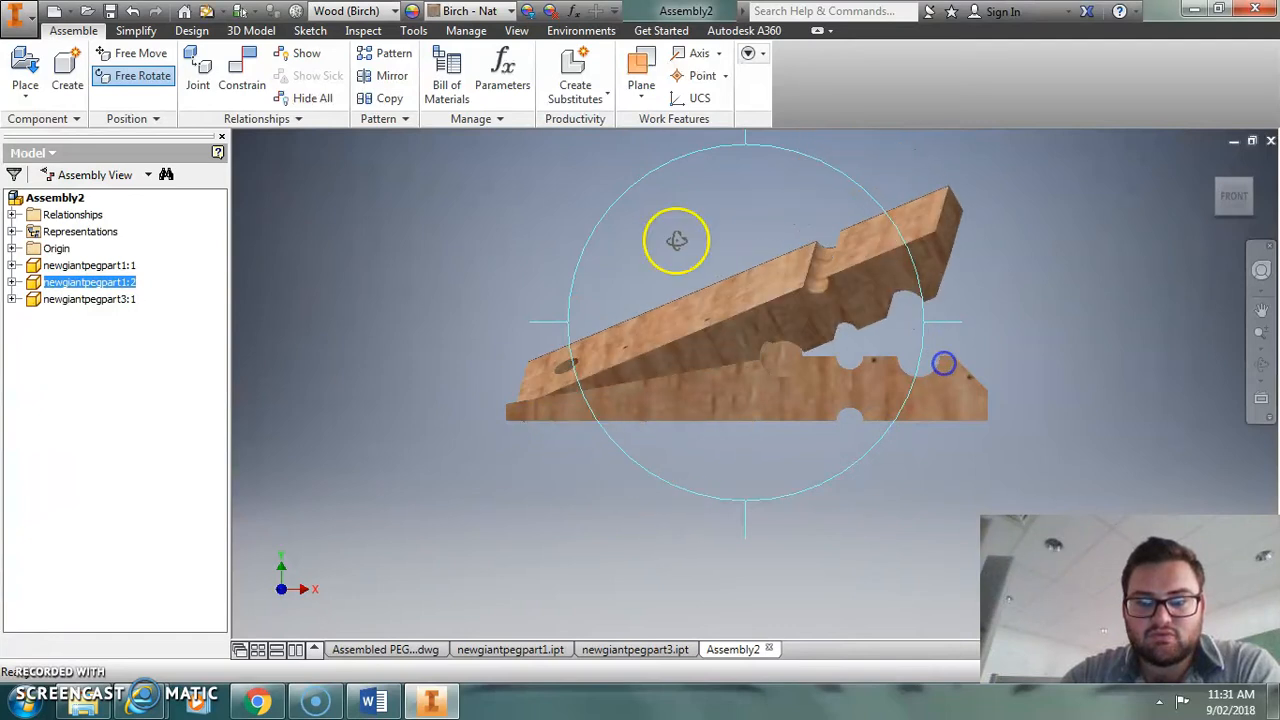
{"action": "right_click", "coordinate": [592, 294]}
{"action": "key", "text": "Escape"}
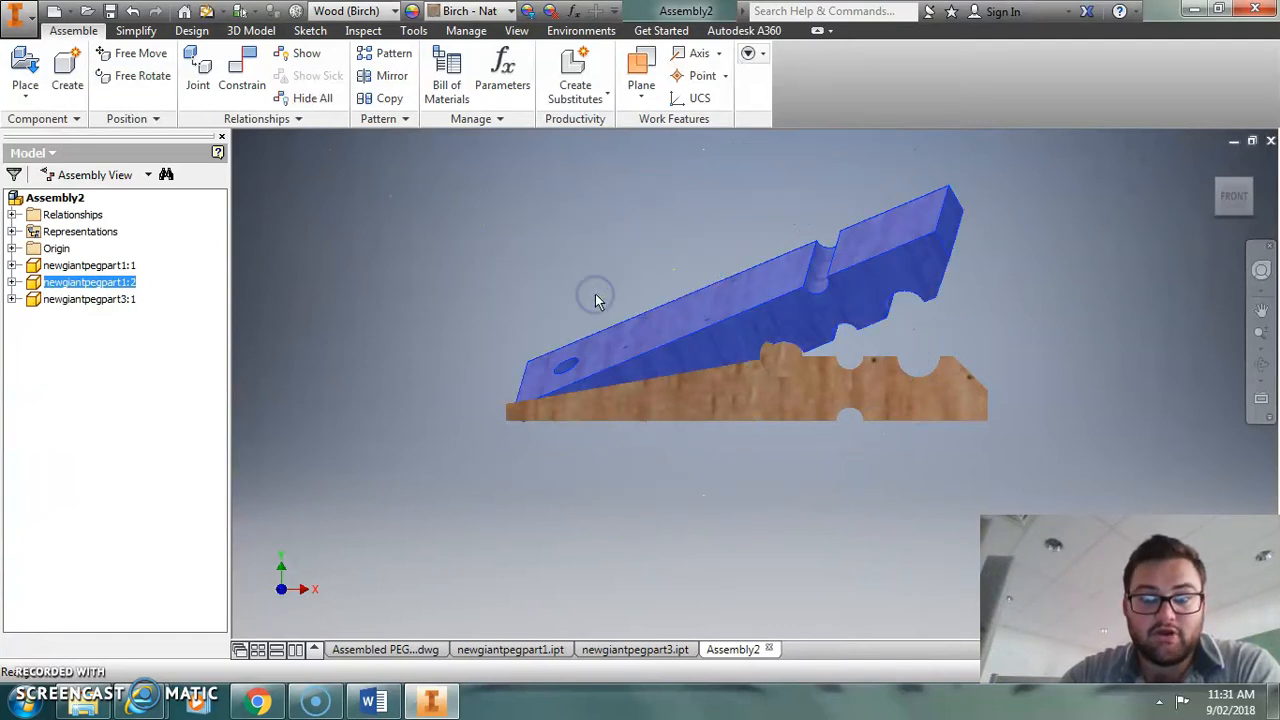
{"action": "left_click", "coordinate": [971, 277]}
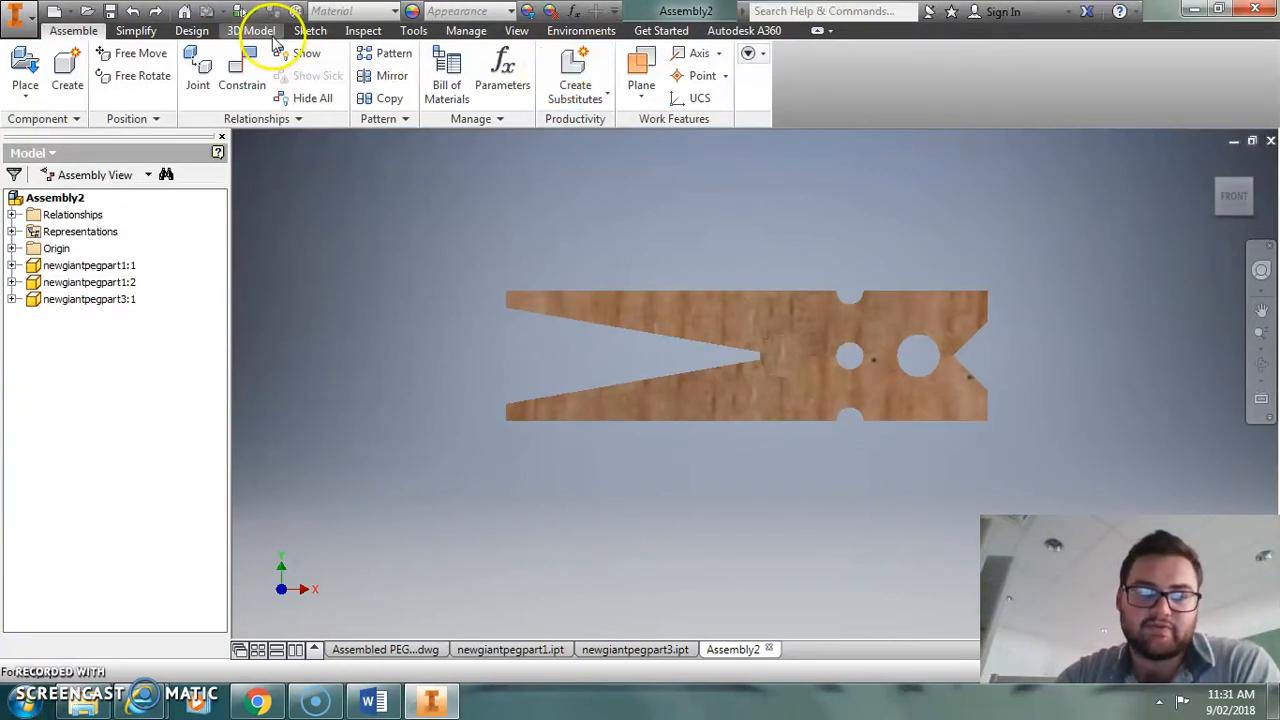
- Mate the assembly's origin XZ Plane to the flat underside of the first peg half, newgiantpegpart1:1, at 0.000 in offset
{"action": "left_click", "coordinate": [11, 248]}
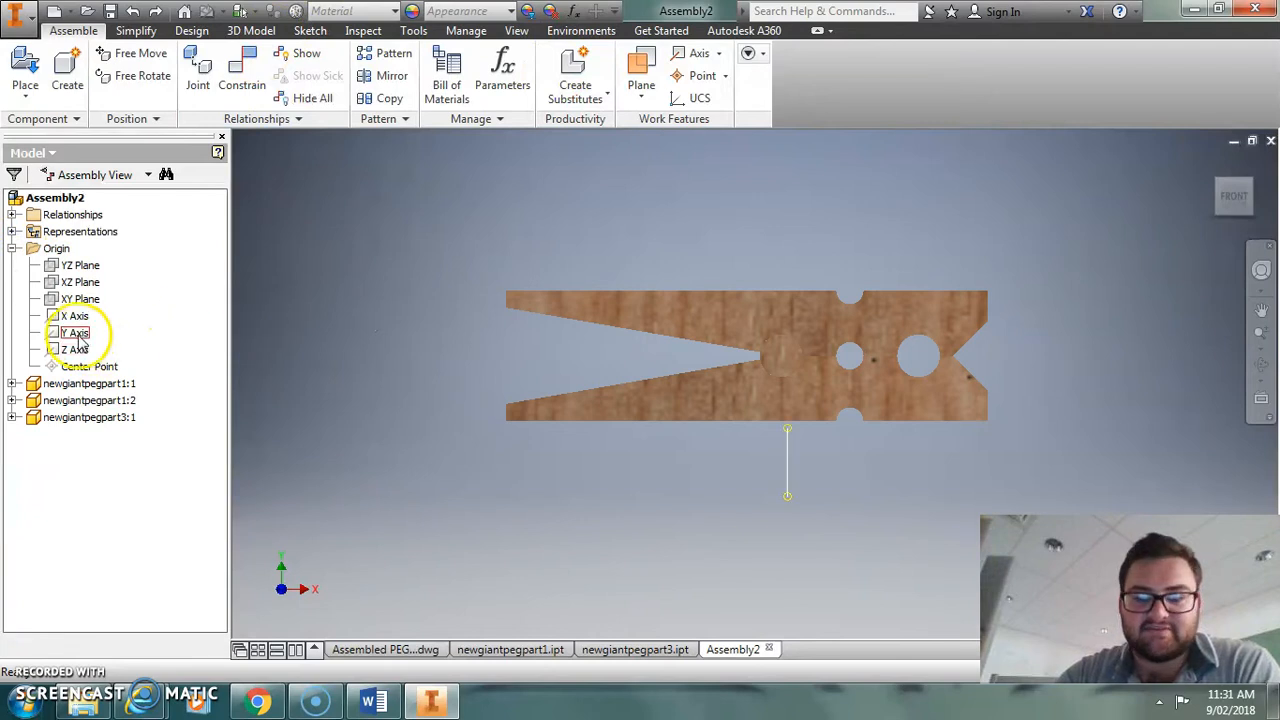
{"action": "left_click", "coordinate": [89, 284]}
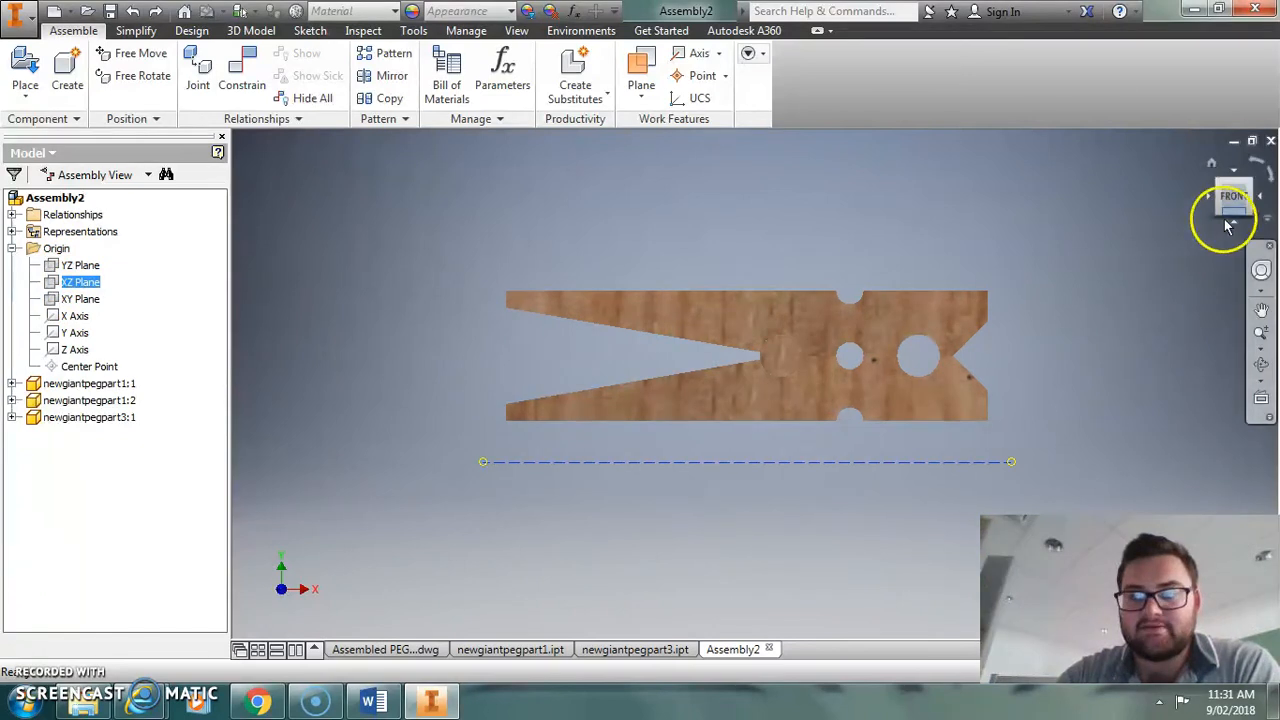
{"action": "left_click_drag", "start_coordinate": [1232, 200], "coordinate": [1224, 240]}
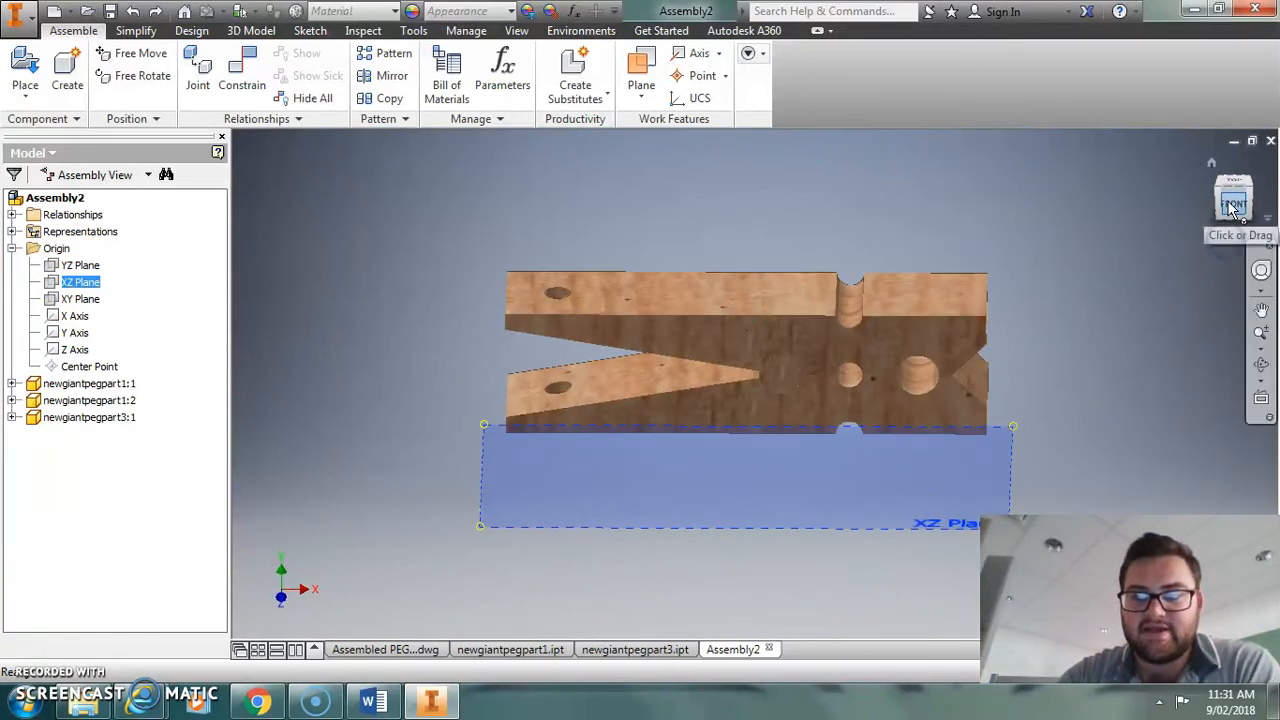
{"action": "left_click", "coordinate": [1232, 205]}
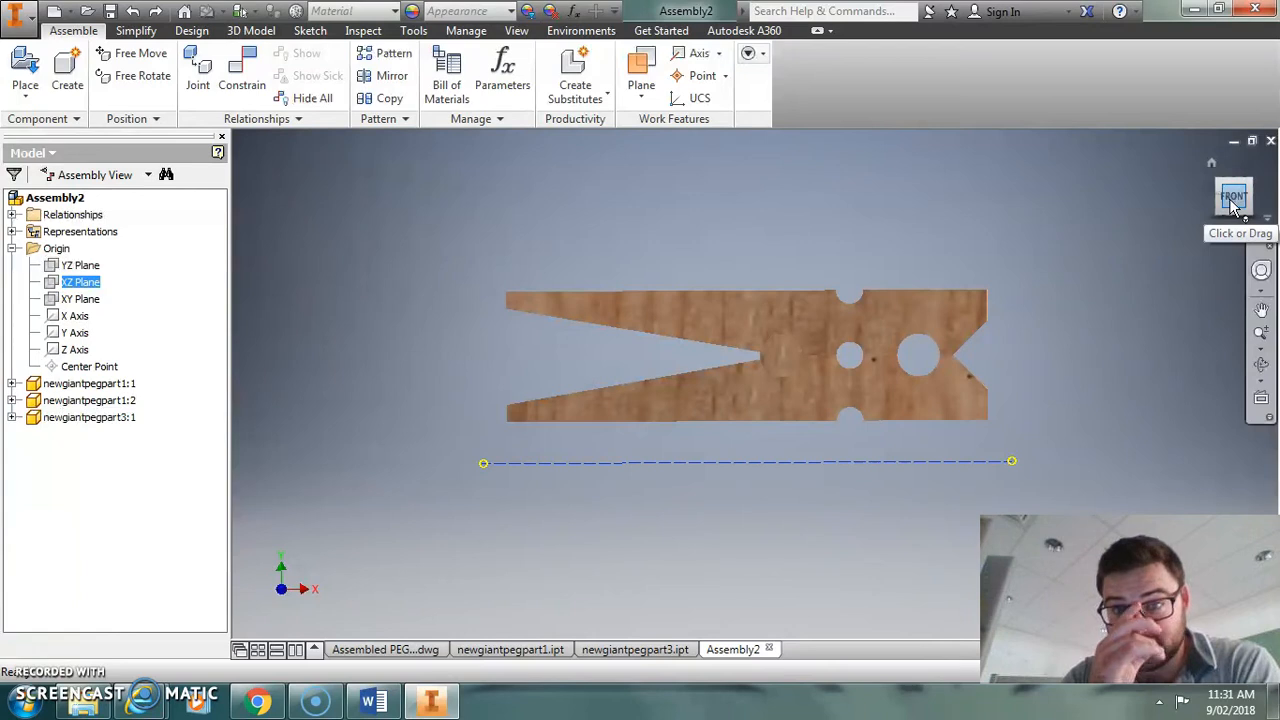
{"action": "left_click", "coordinate": [258, 76]}
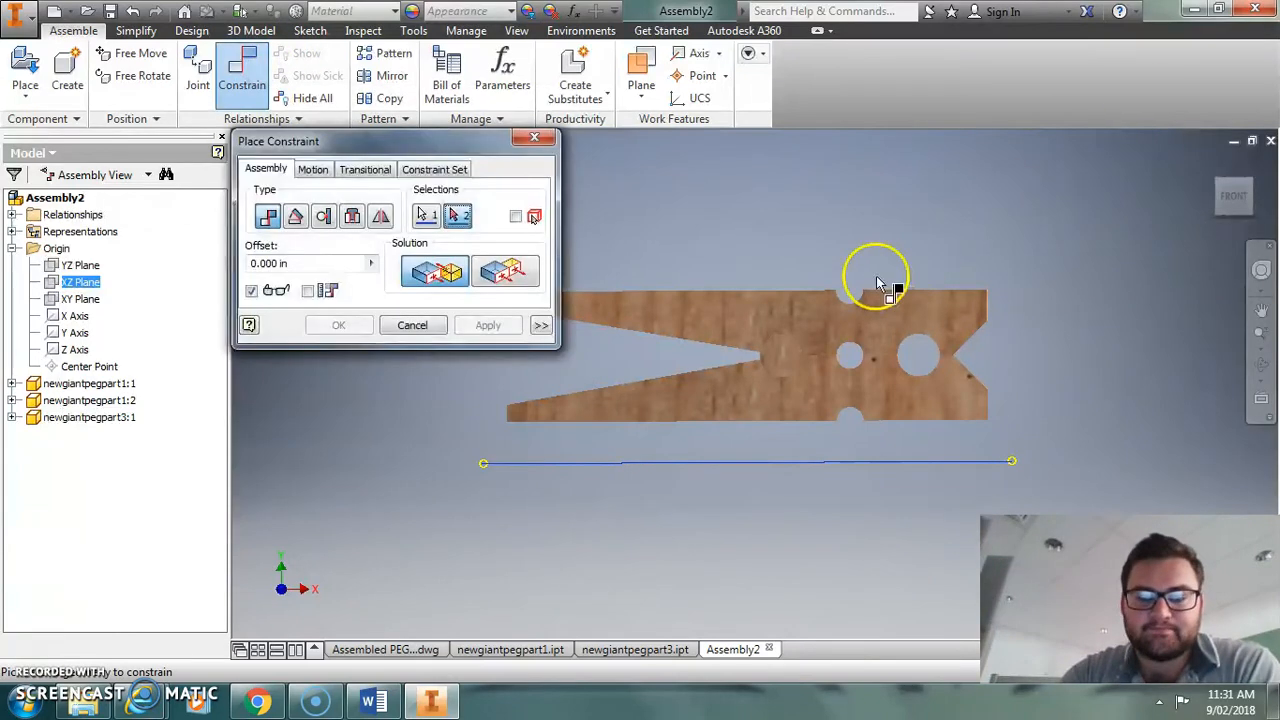
{"action": "left_click", "coordinate": [1236, 183]}
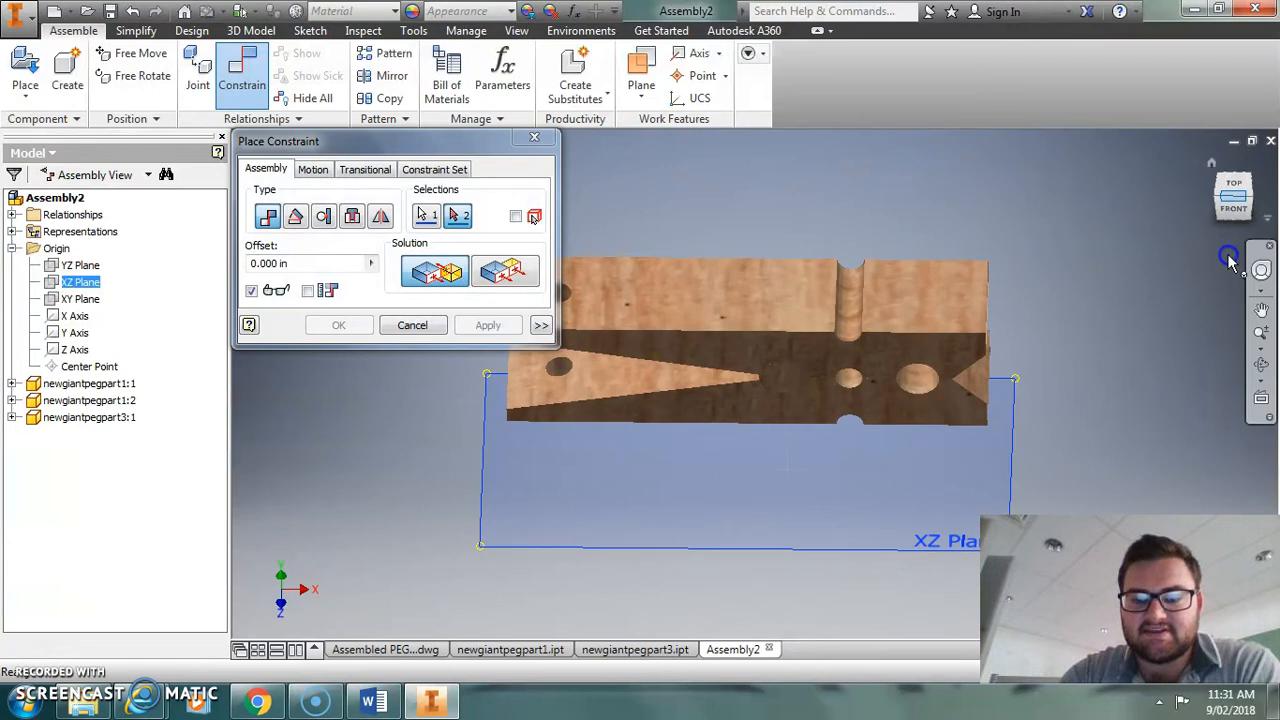
{"action": "left_click", "coordinate": [1233, 198]}
{"action": "left_click", "coordinate": [1234, 184]}
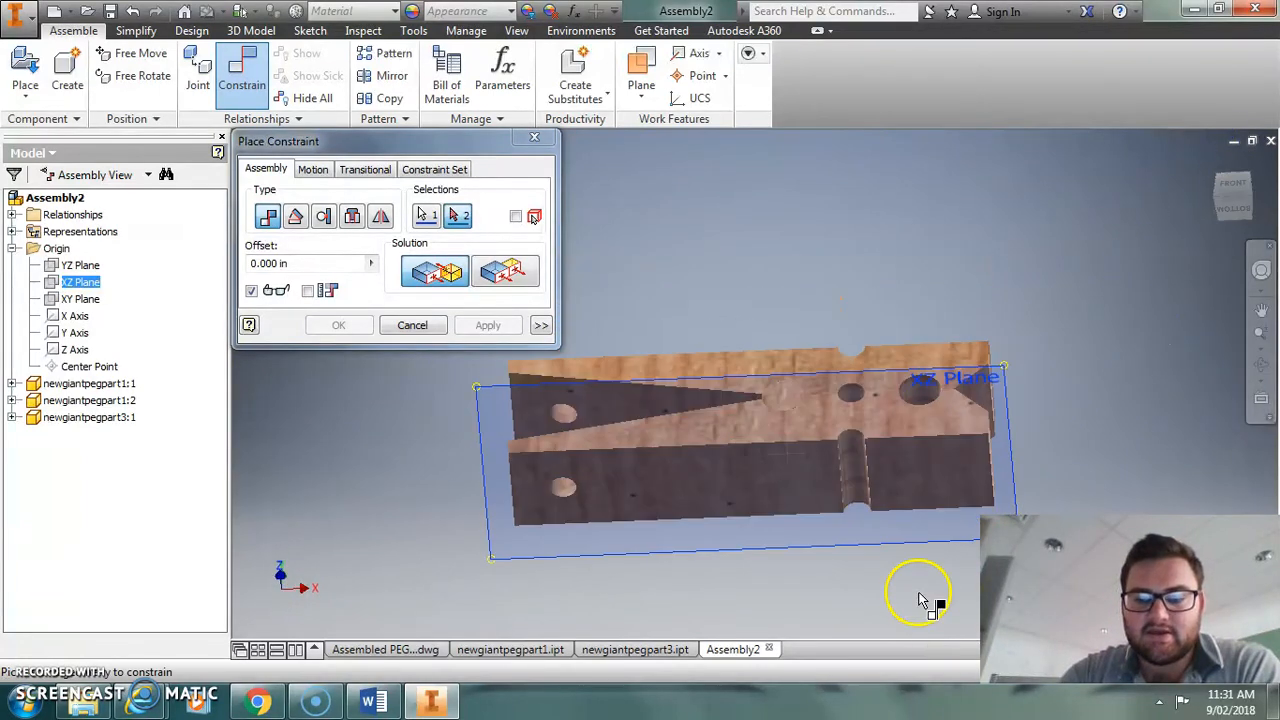
{"action": "left_click", "coordinate": [791, 475]}
{"action": "left_click", "coordinate": [772, 482]}
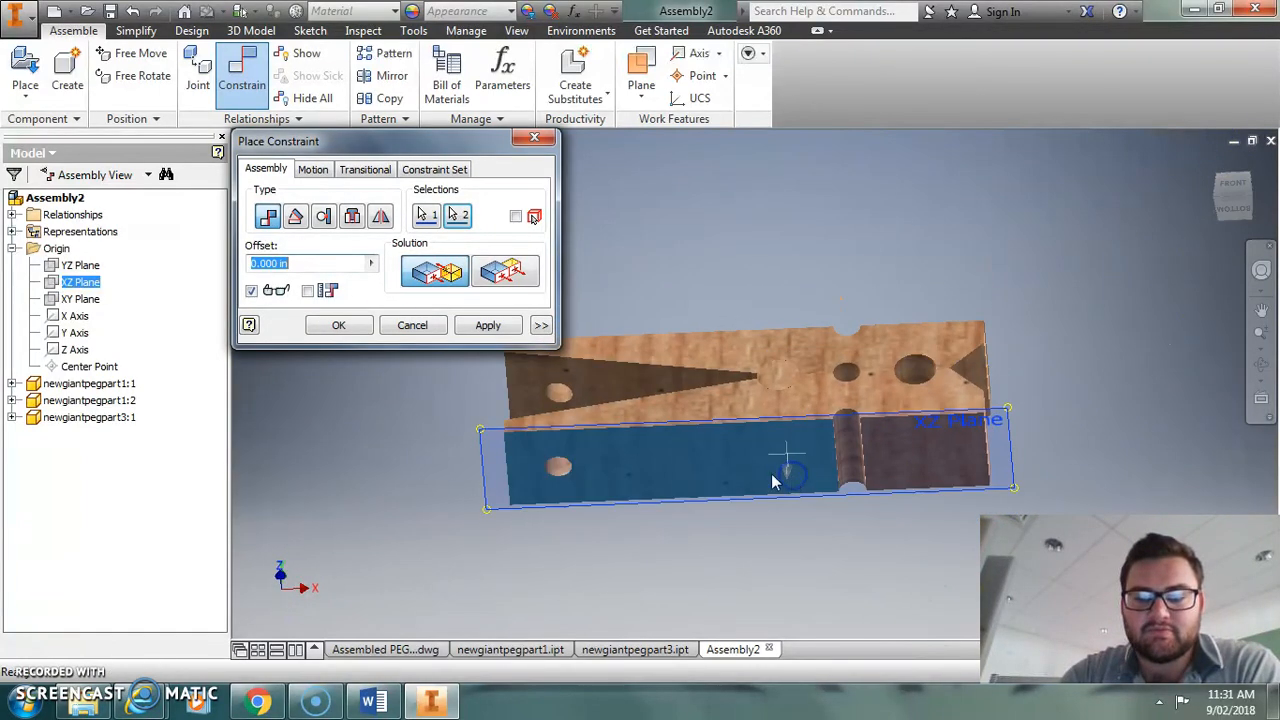
{"action": "left_click", "coordinate": [484, 326]}
{"action": "left_click", "coordinate": [412, 326]}
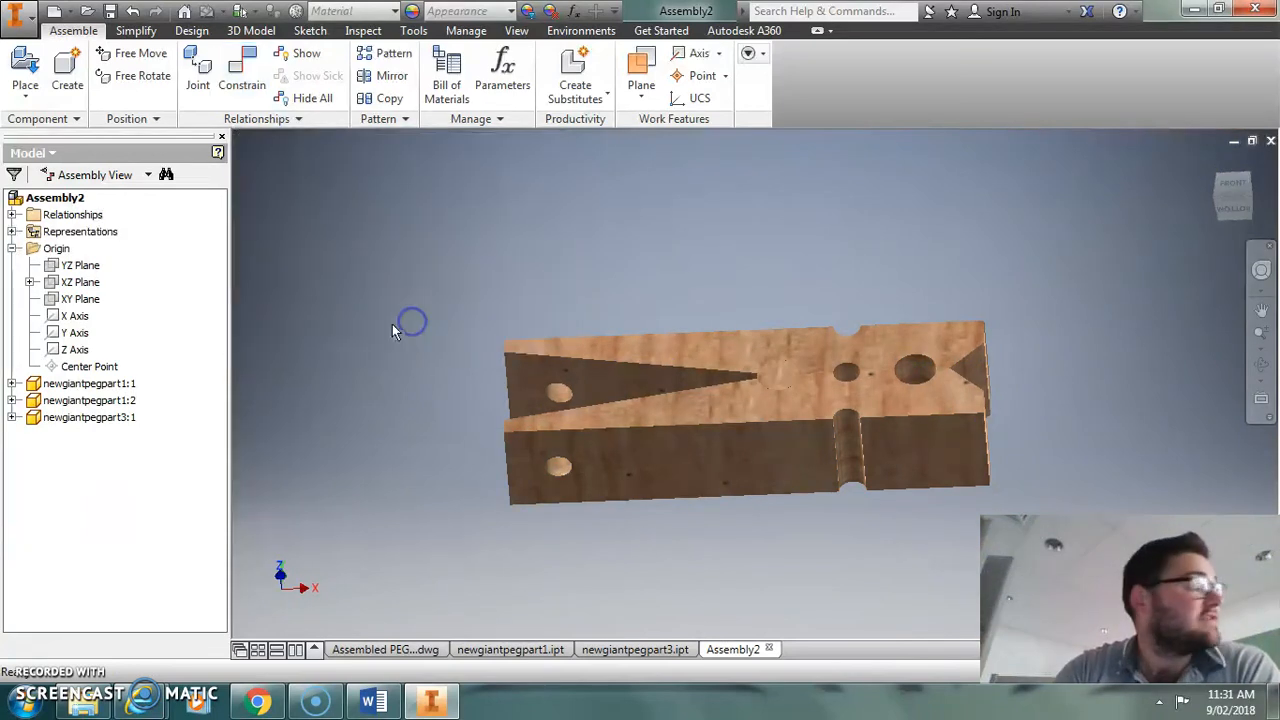
{"action": "left_click", "coordinate": [1234, 188]}
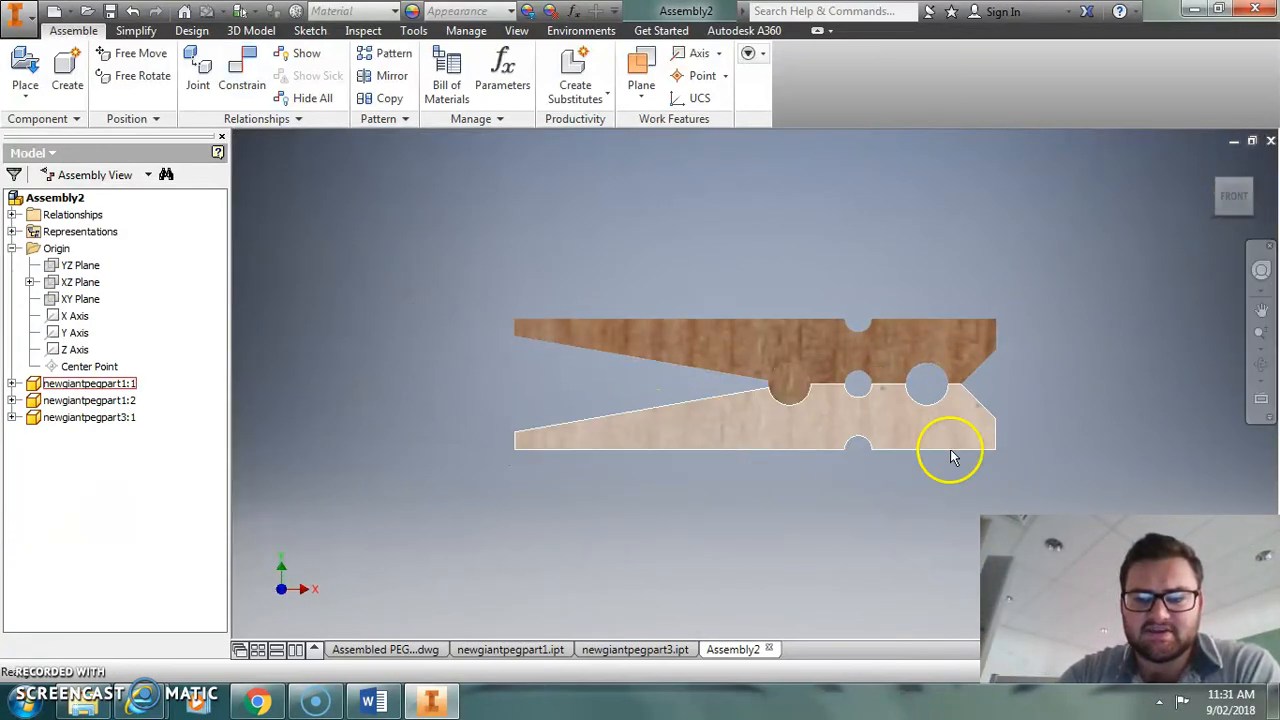